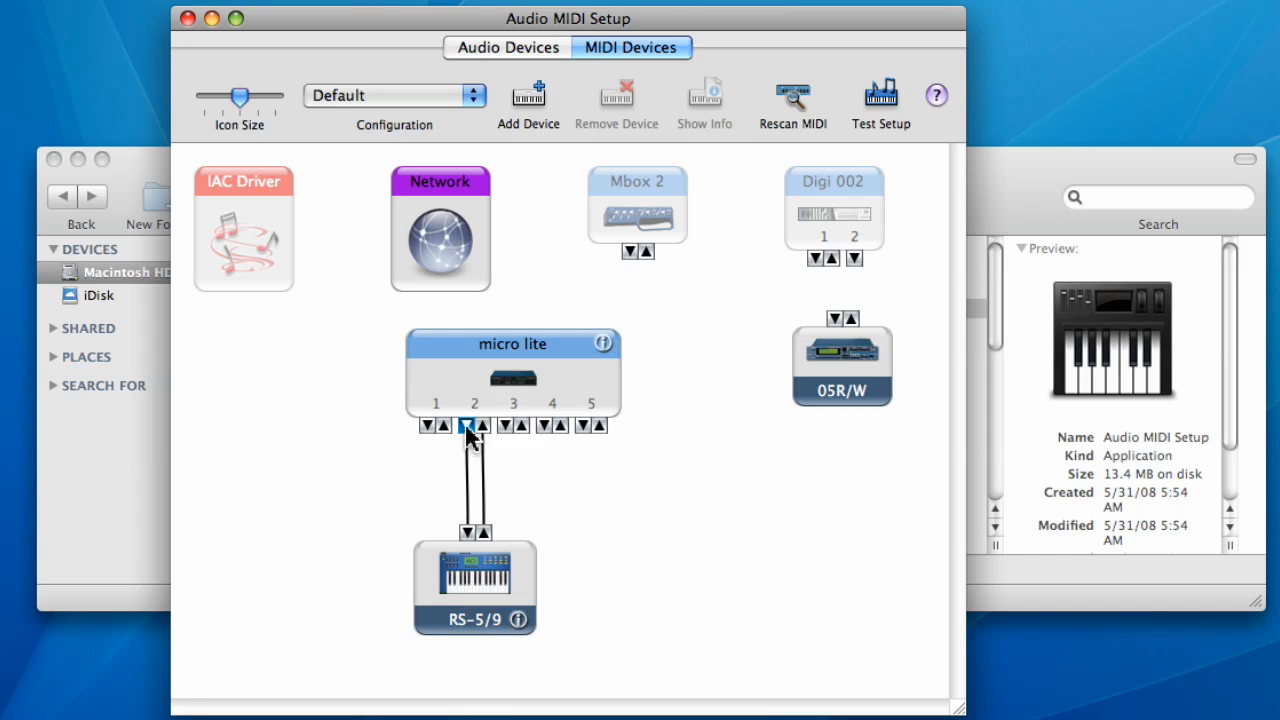
Start the MIDI setup test and close Audio MIDI Setup to return to the Finale score.
{"action": "left_click", "coordinate": [888, 105]}
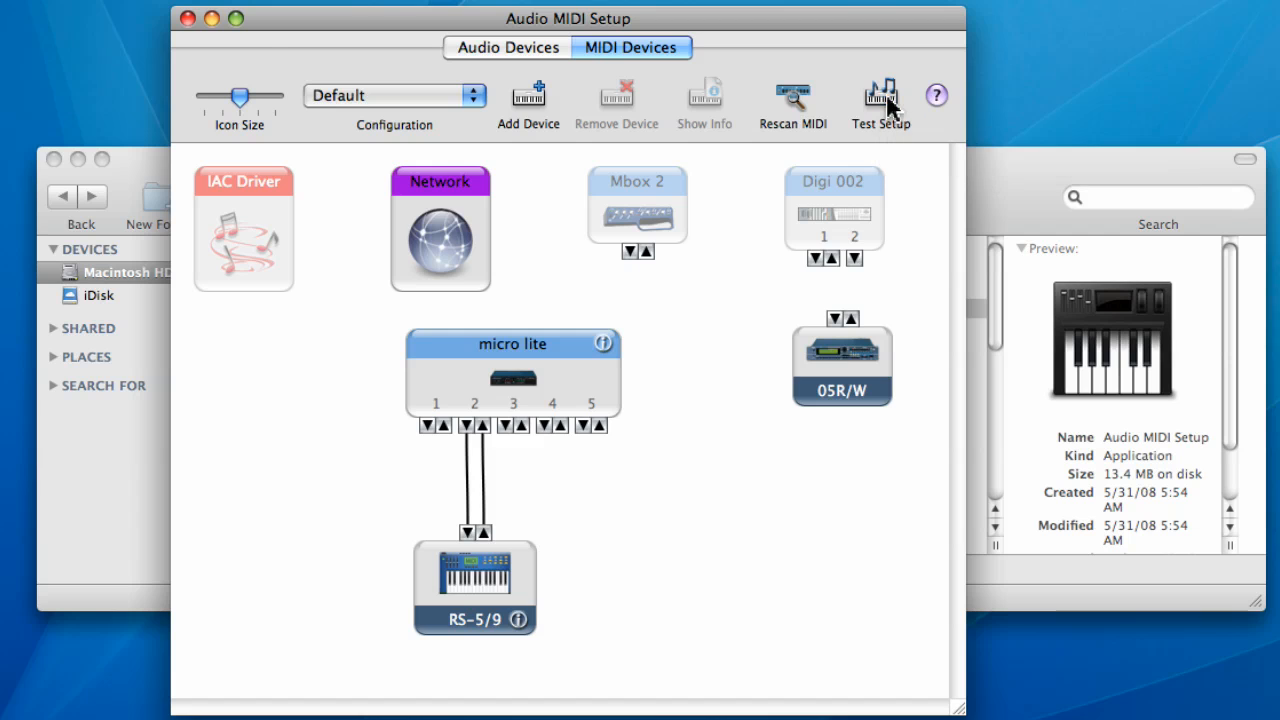
{"action": "left_click", "coordinate": [188, 20]}
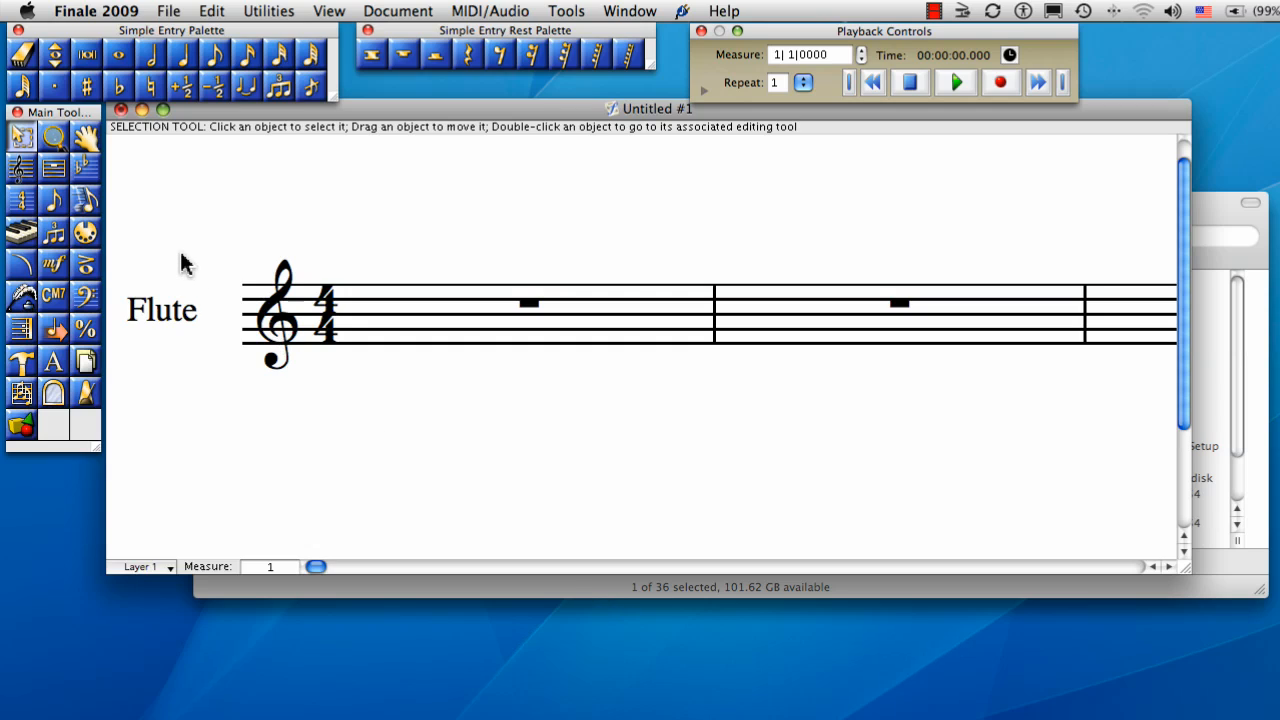
Activate the Simple Entry tool and check the option for using a MIDI device for input.
{"action": "left_click", "coordinate": [54, 201]}
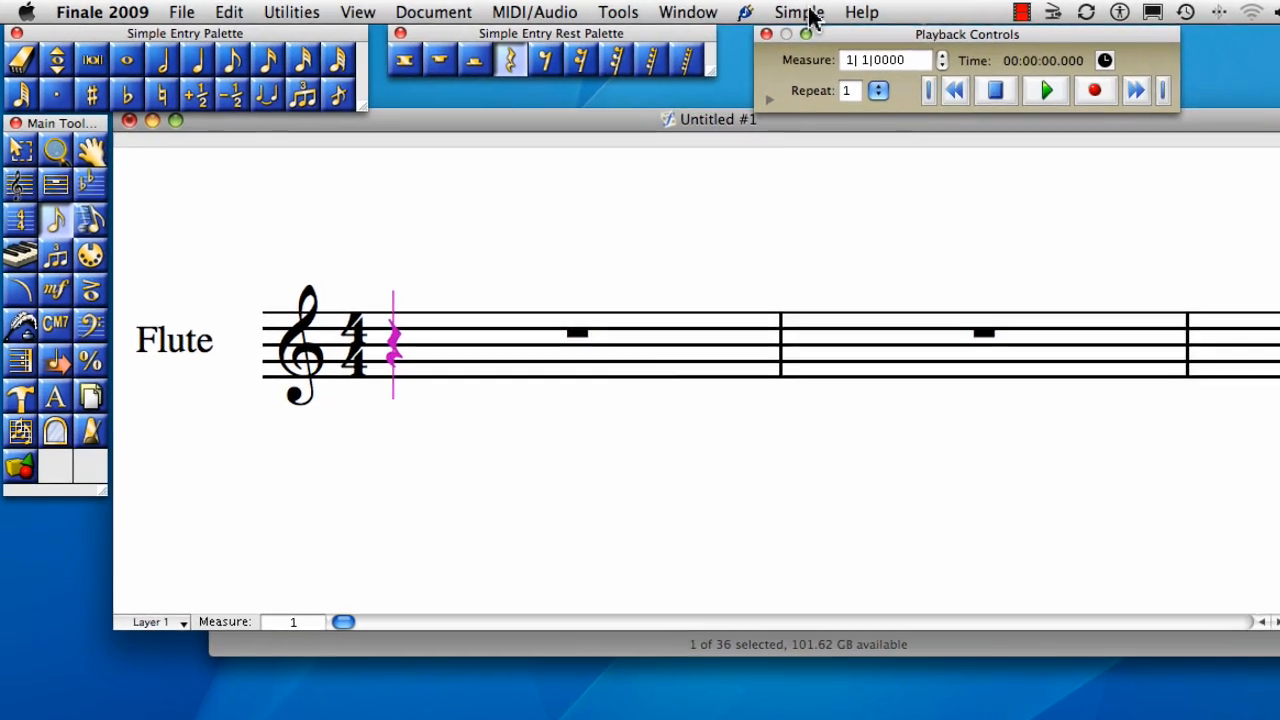
{"action": "left_click", "coordinate": [736, 12]}
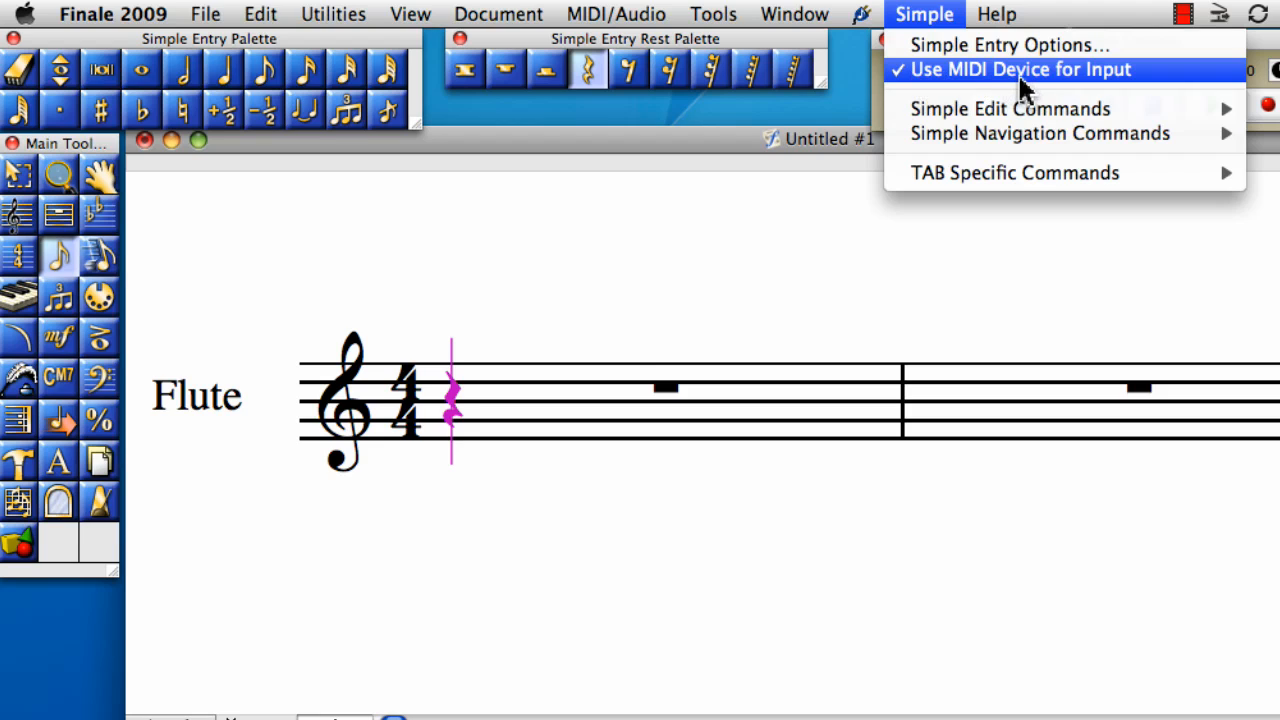
{"action": "left_click", "coordinate": [926, 18]}
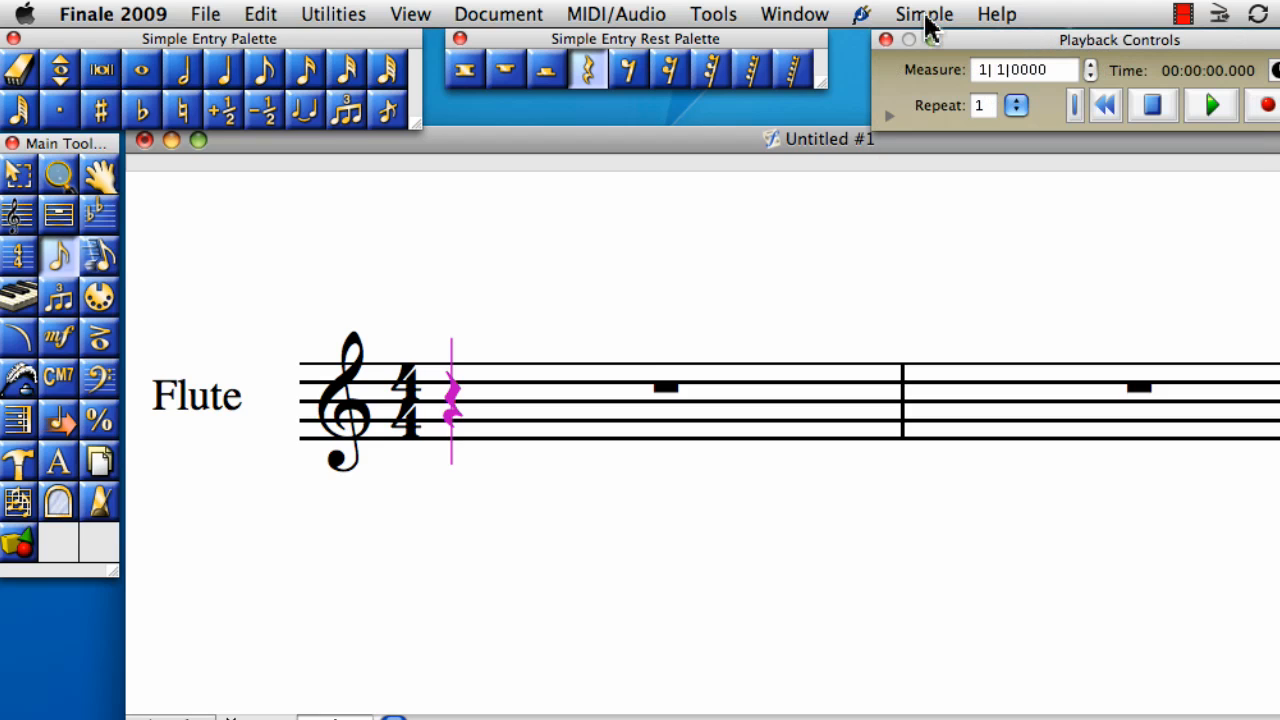
Open the MIDI/Internal Speaker setup and set the input device for channels 1-16 to RS-5/9.
{"action": "left_click", "coordinate": [628, 18]}
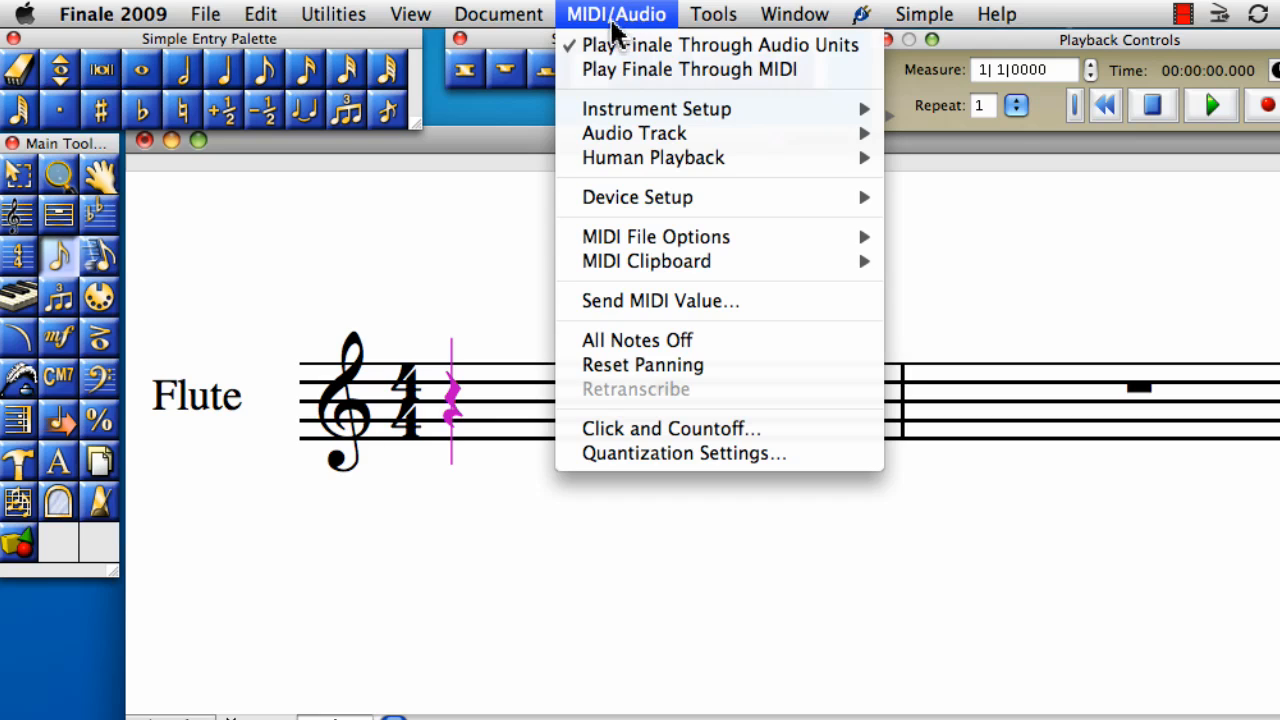
{"action": "mouse_move", "coordinate": [632, 205]}
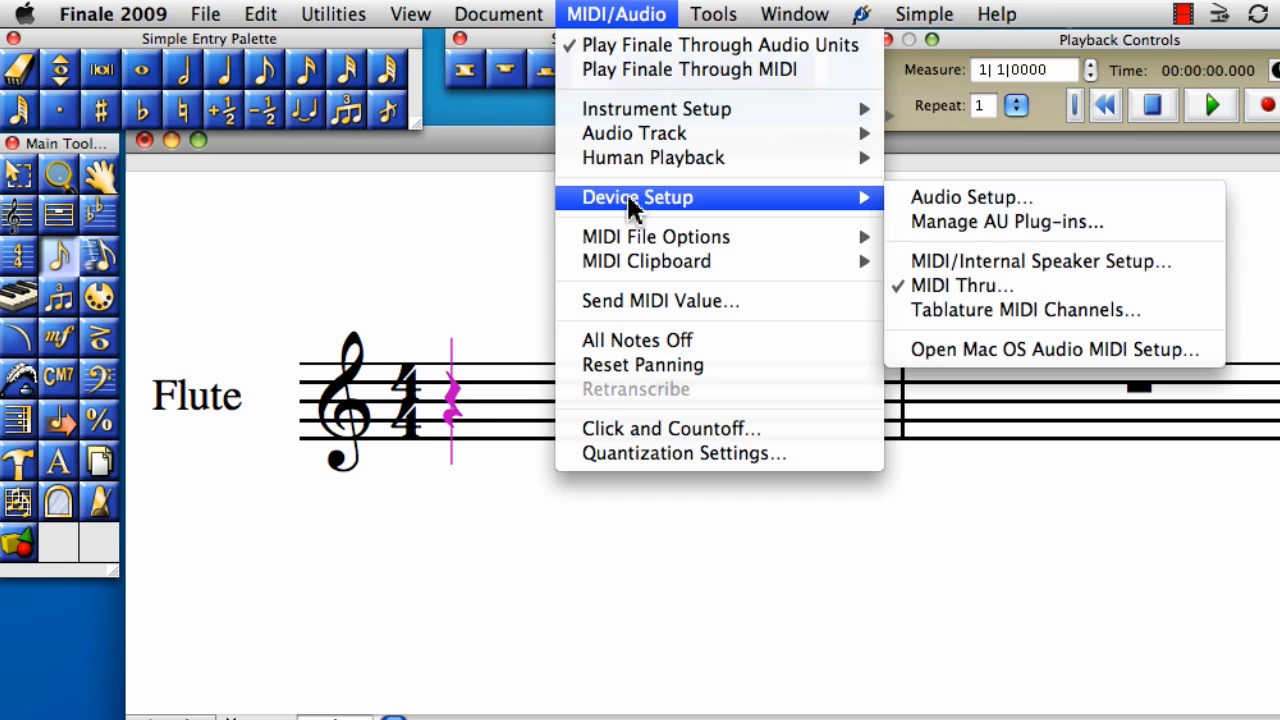
{"action": "left_click", "coordinate": [1145, 272]}
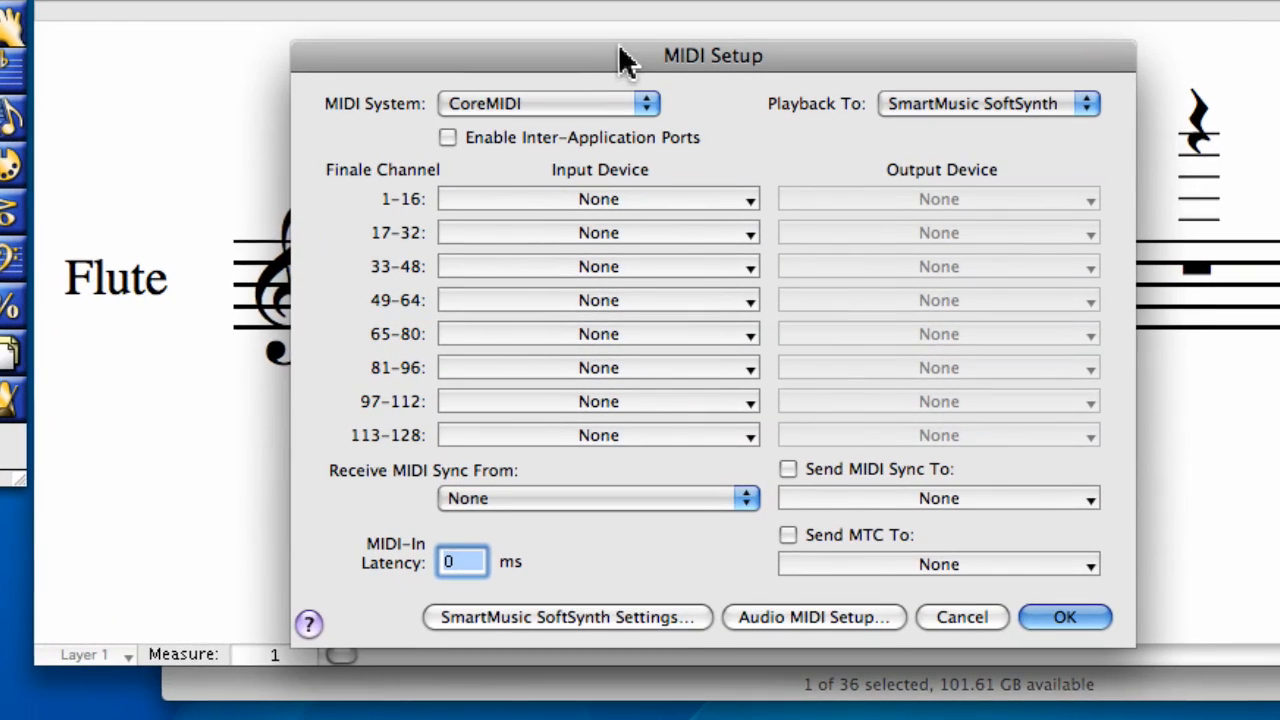
{"action": "left_click_drag", "start_coordinate": [840, 147], "coordinate": [764, 142]}
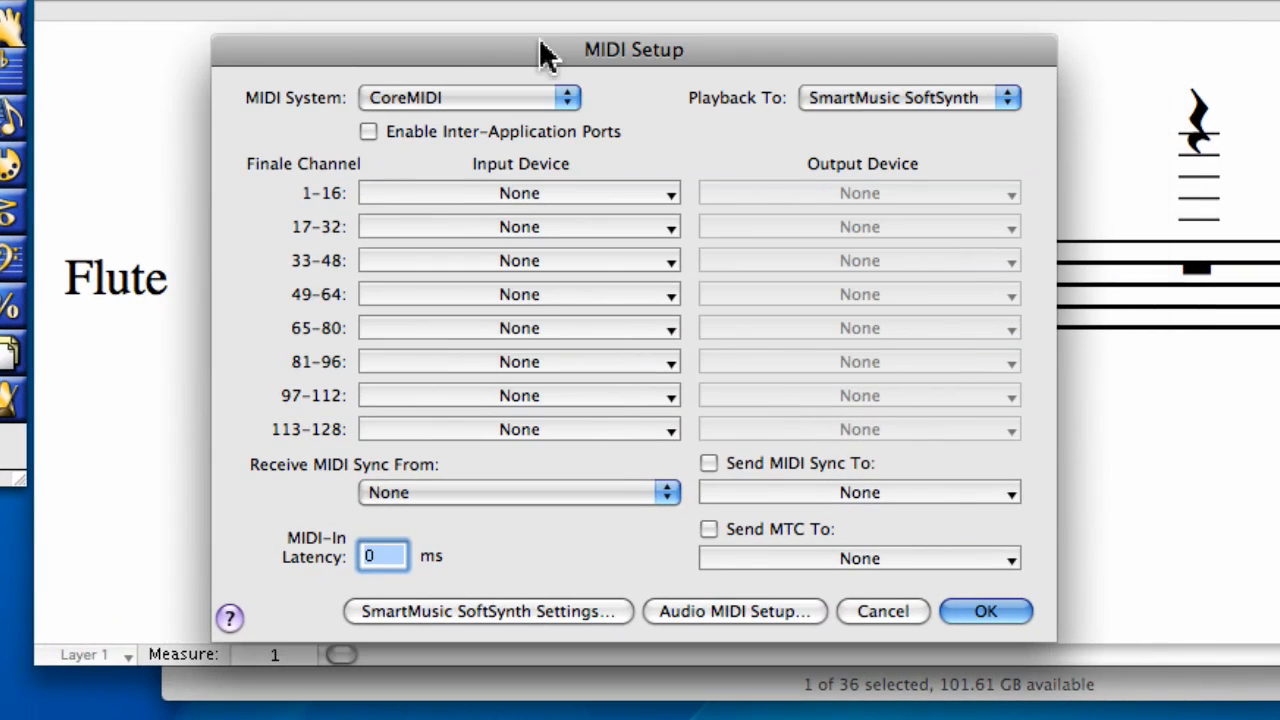
{"action": "left_click", "coordinate": [555, 196]}
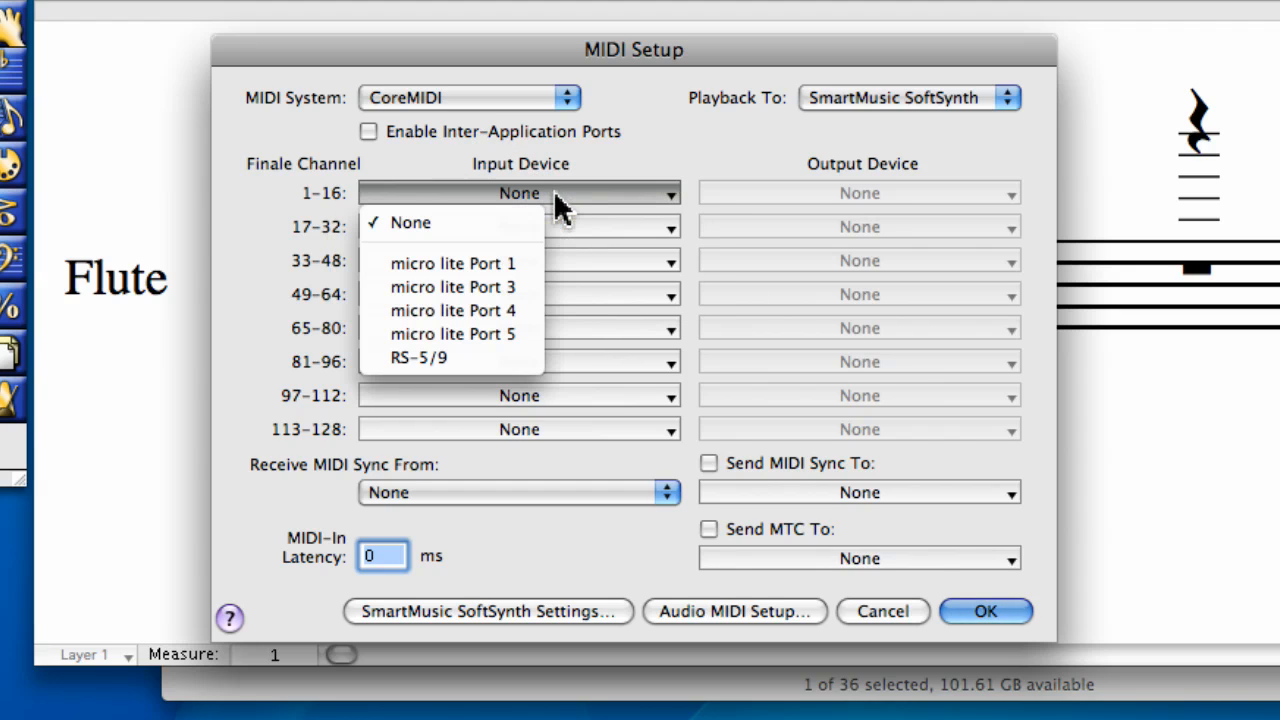
{"action": "left_click", "coordinate": [490, 370]}
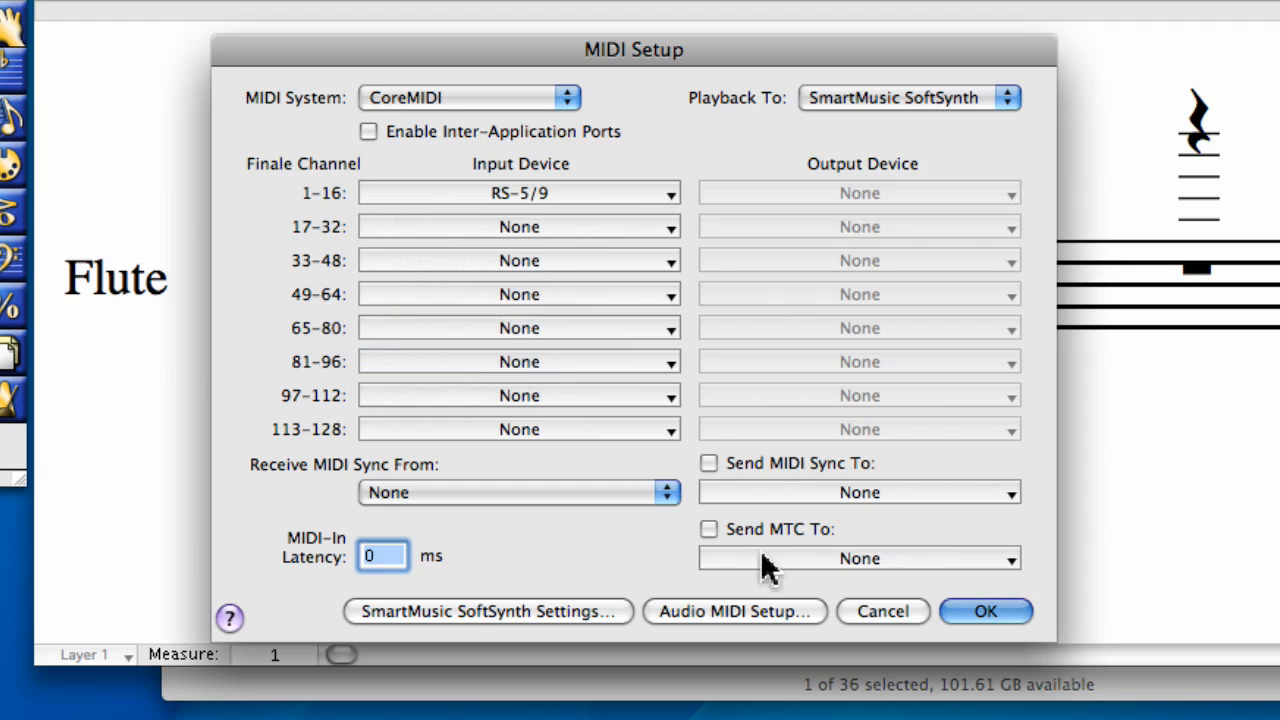
Review the device connections in Audio MIDI Setup, close it, and accept the MIDI Setup settings.
{"action": "left_click", "coordinate": [749, 610]}
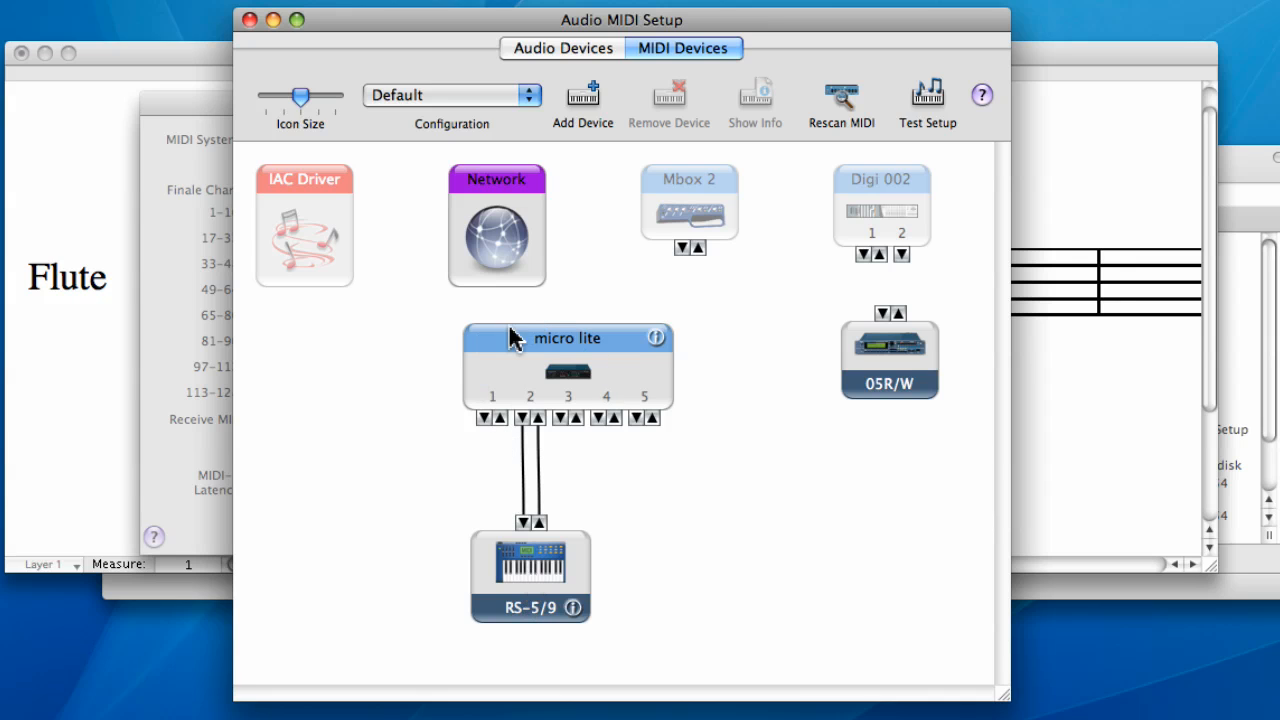
{"action": "left_click", "coordinate": [249, 19]}
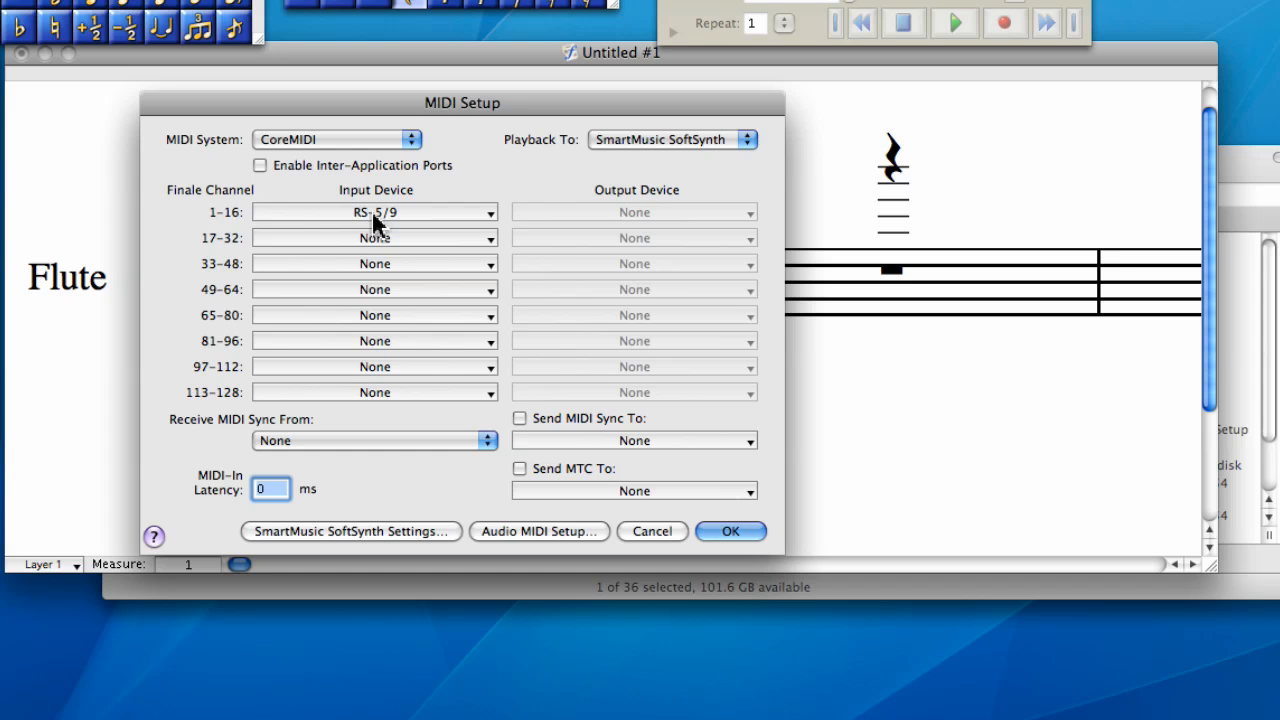
{"action": "left_click", "coordinate": [755, 529]}
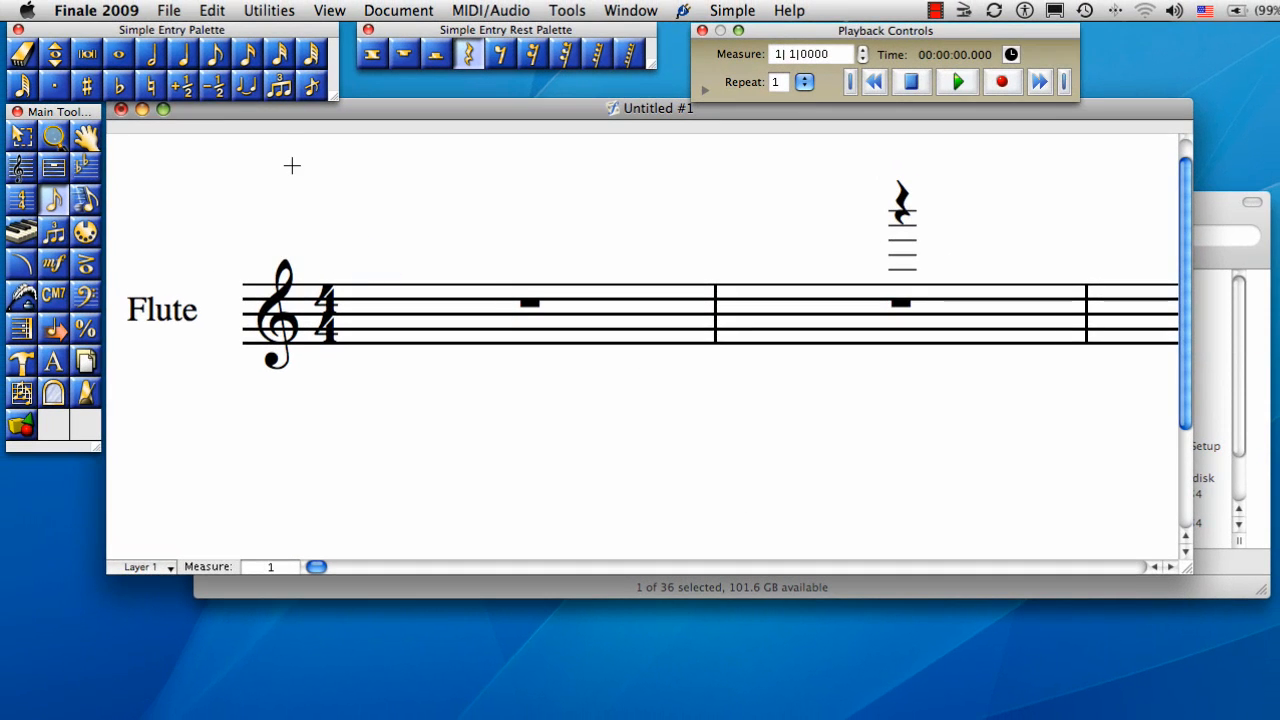
Enter the half notes E, D and C from the first measure of the Flute staff.
{"action": "left_click", "coordinate": [153, 57]}
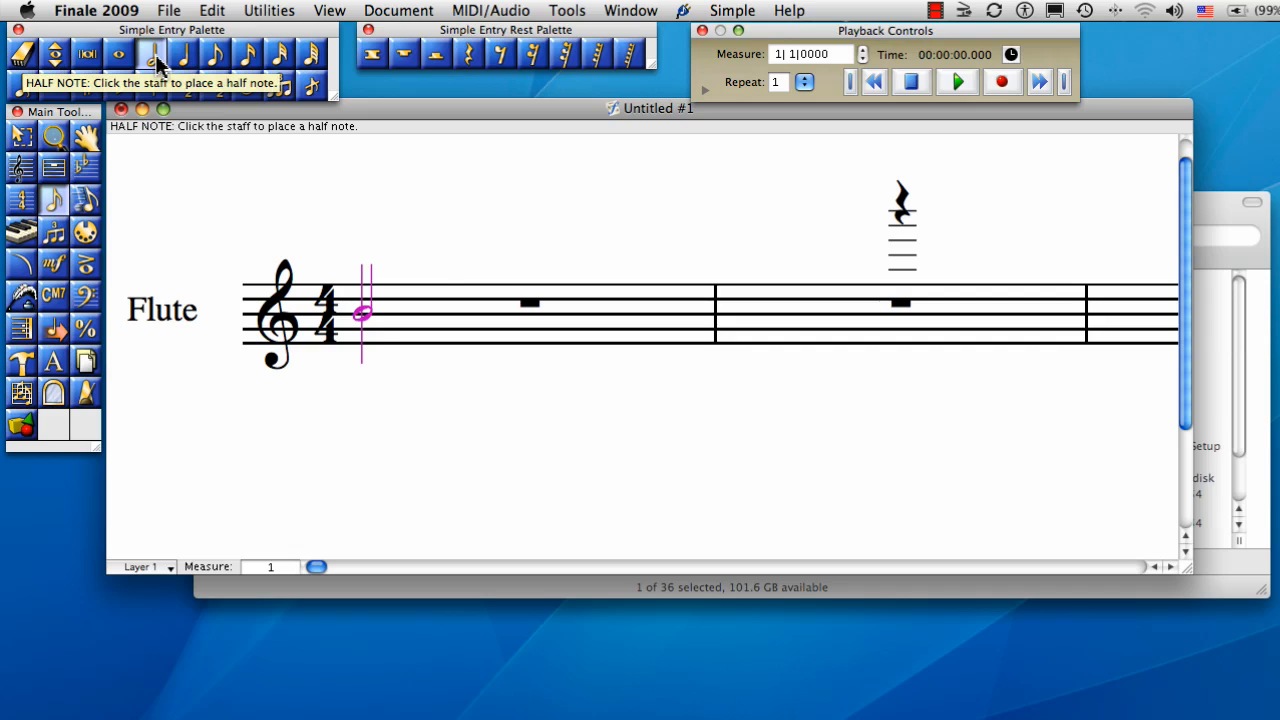
{"action": "key", "text": "e"}
{"action": "key", "text": "d"}
{"action": "key", "text": "c"}
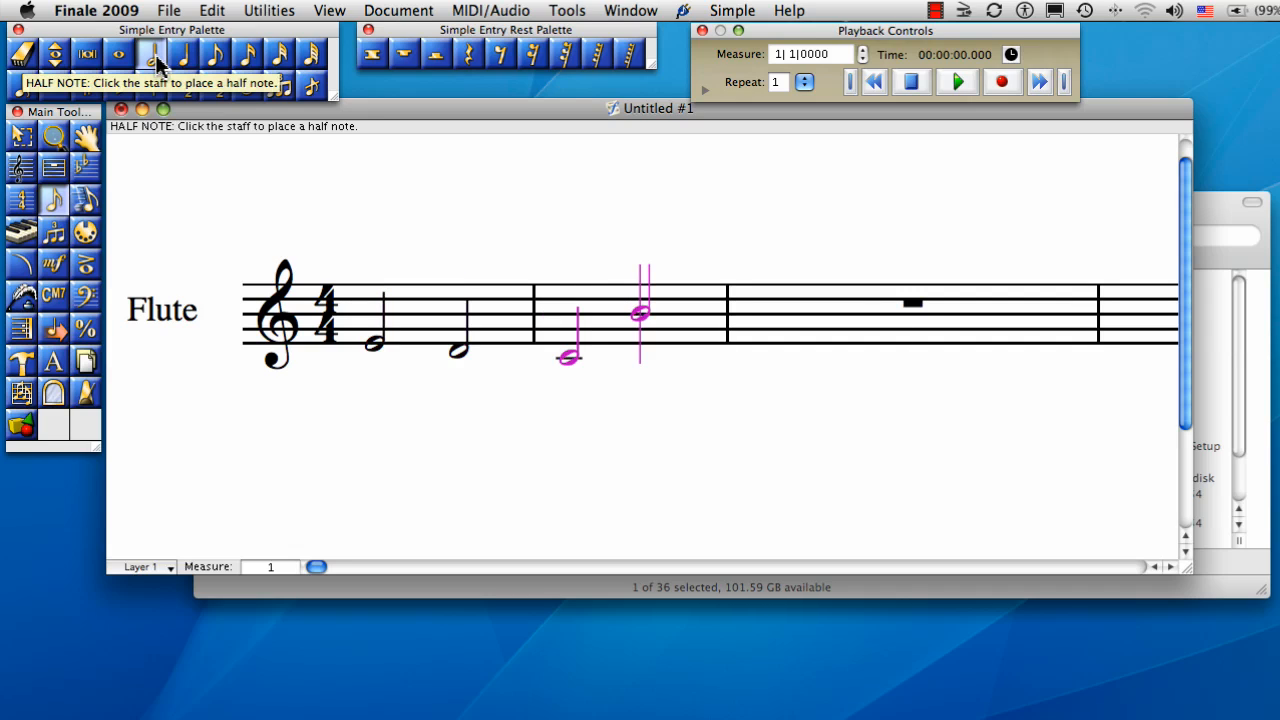
Undo the three half notes and switch to the Selection tool.
{"action": "key", "text": "super+z"}
{"action": "key", "text": "super+z"}
{"action": "key", "text": "super+z"}
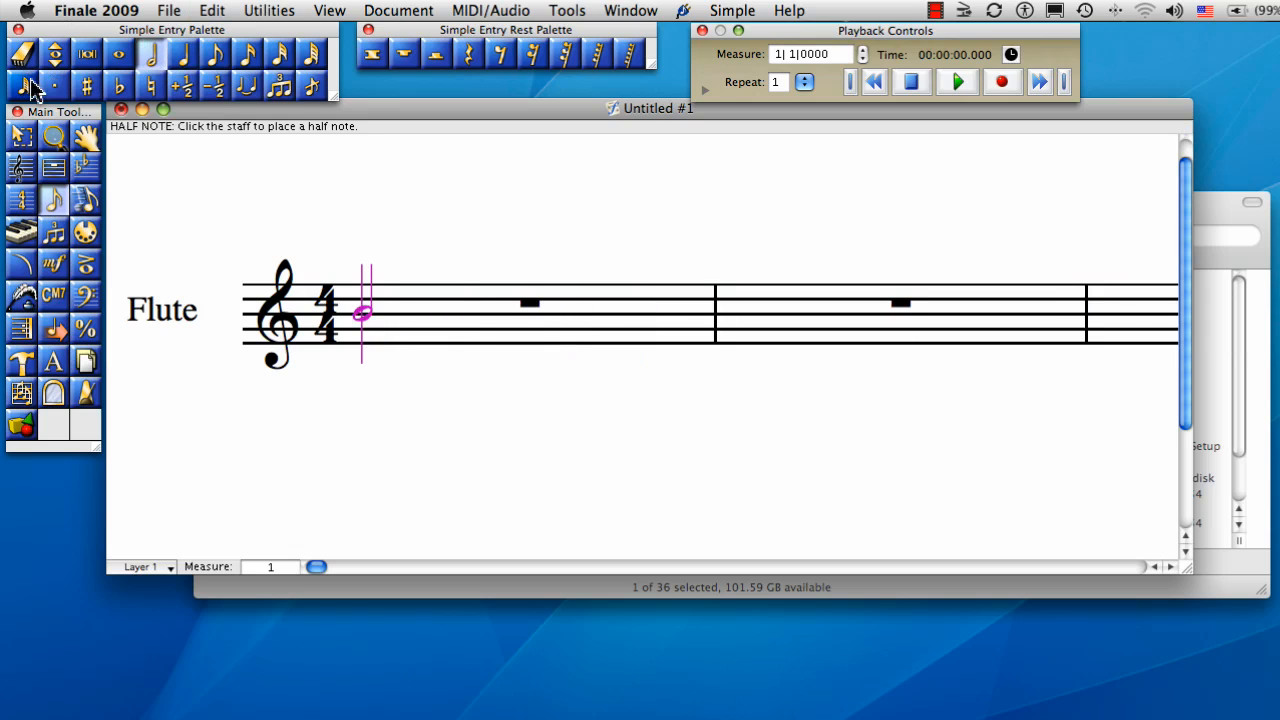
{"action": "left_click", "coordinate": [23, 135]}
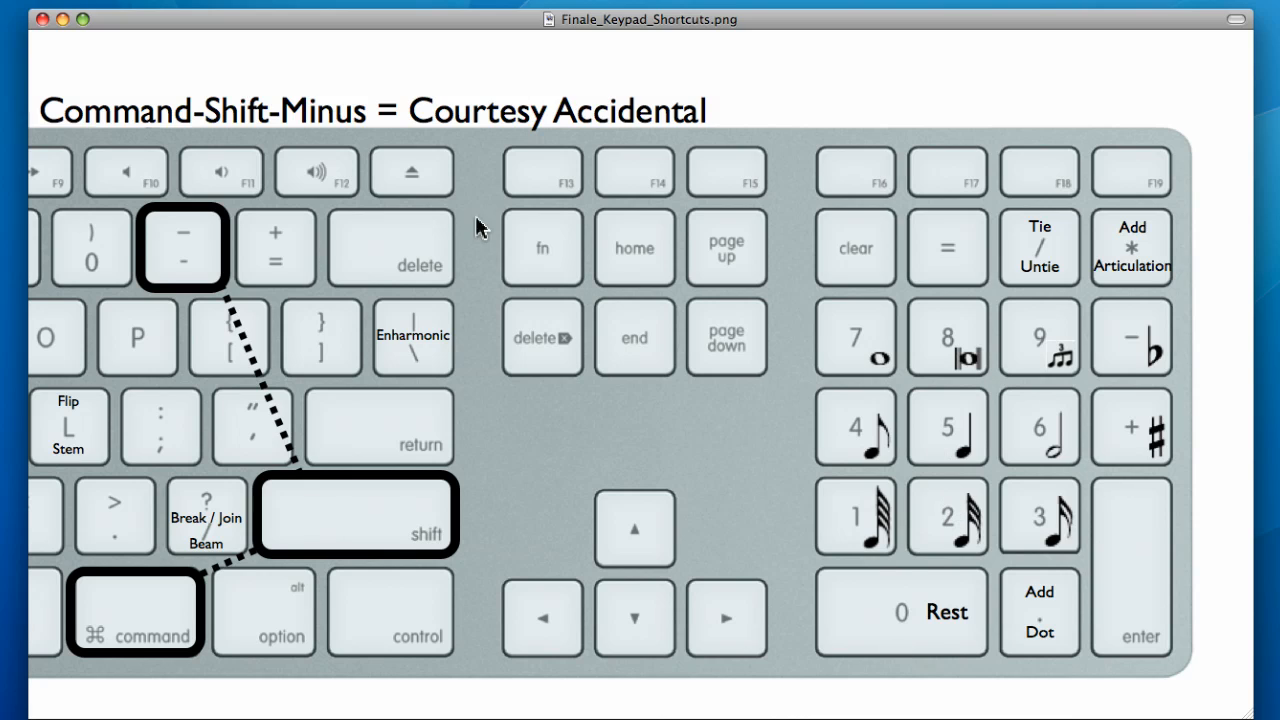
Minimize the Finale_Keypad_Shortcuts.png image and switch back to the Finale score.
{"action": "left_click", "coordinate": [63, 20]}
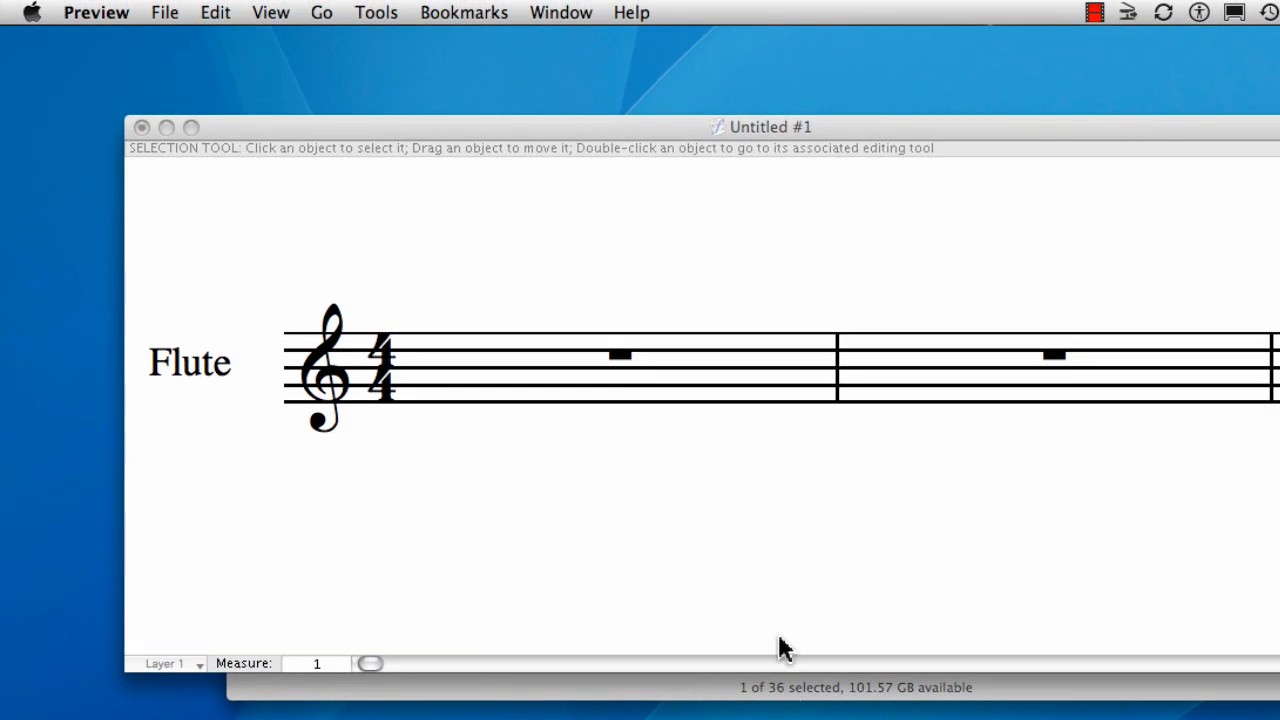
{"action": "left_click", "coordinate": [780, 648]}
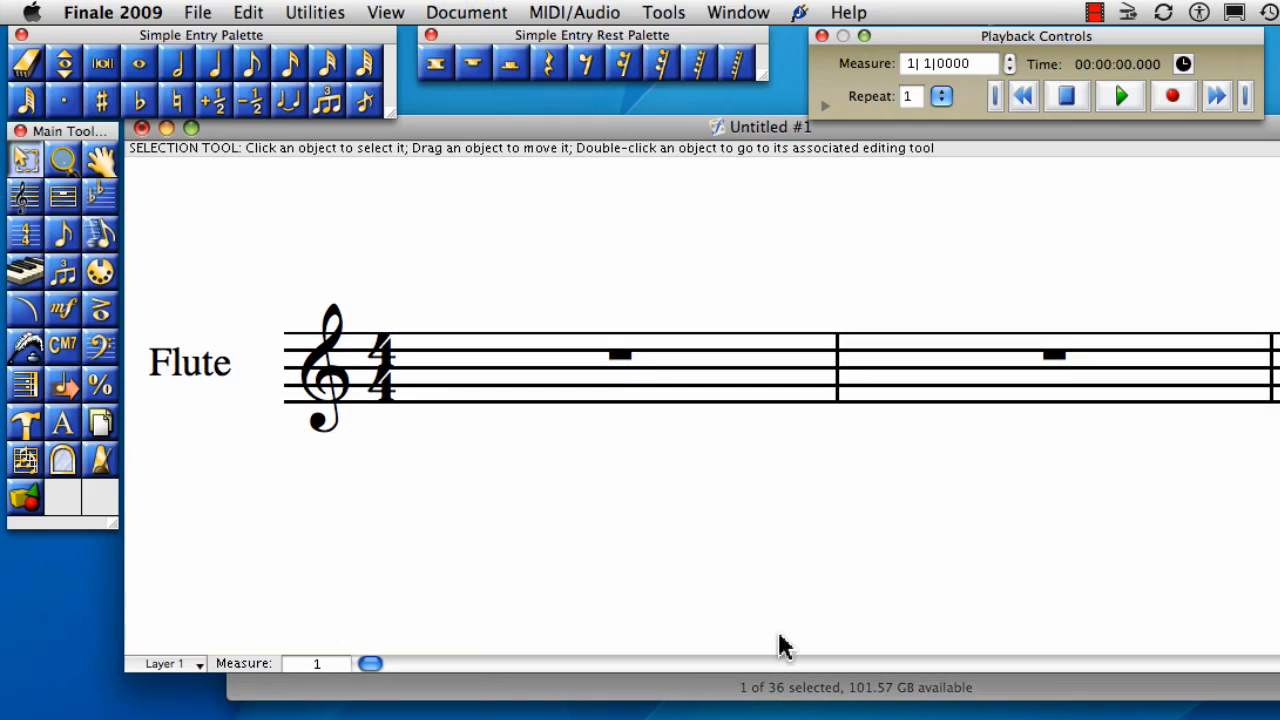
Reactivate the Simple Entry tool and open the keyboard shortcut editor from the Simple Entry options.
{"action": "left_click", "coordinate": [62, 240]}
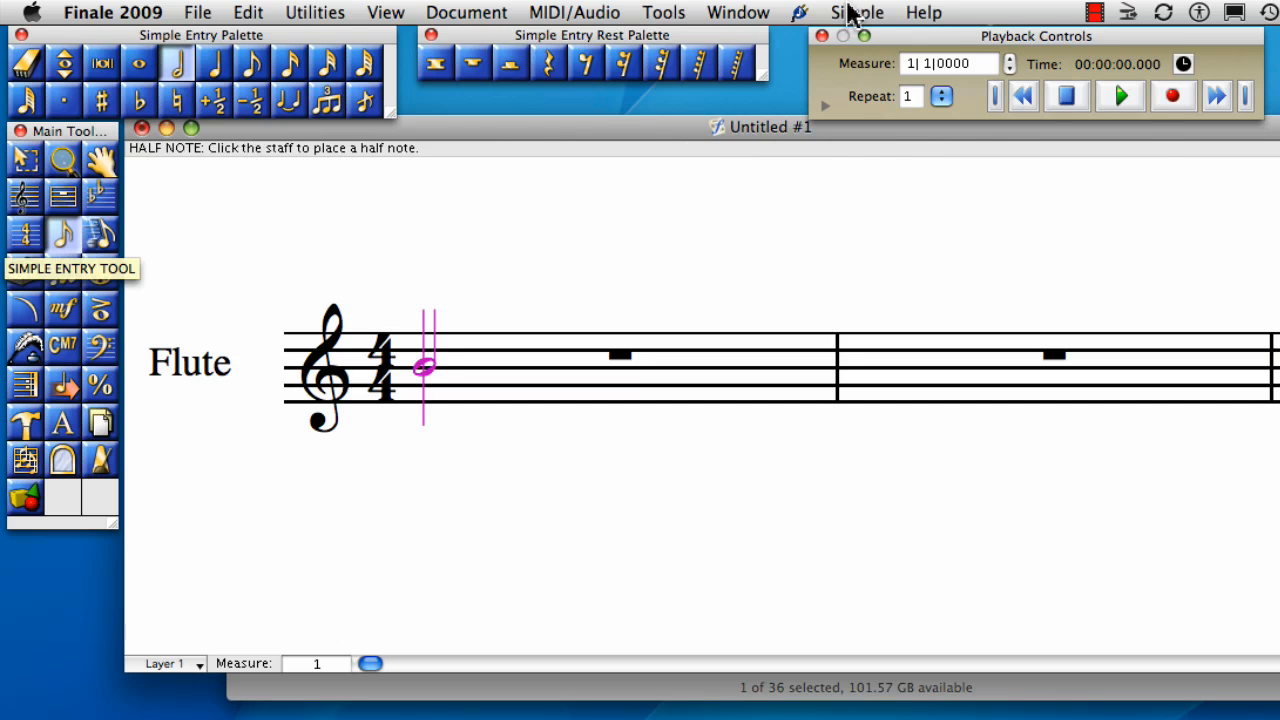
{"action": "left_click", "coordinate": [852, 13]}
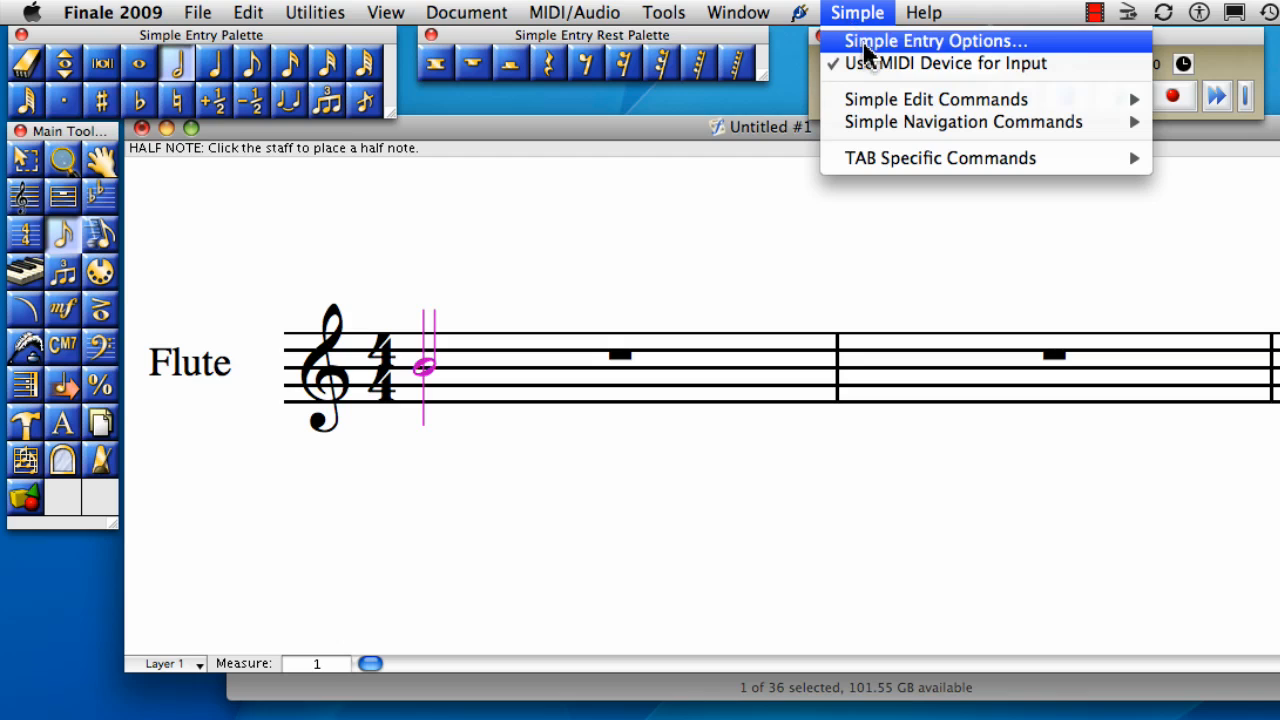
{"action": "left_click", "coordinate": [1023, 43]}
{"action": "left_click_drag", "start_coordinate": [814, 254], "coordinate": [561, 238]}
{"action": "left_click", "coordinate": [557, 494]}
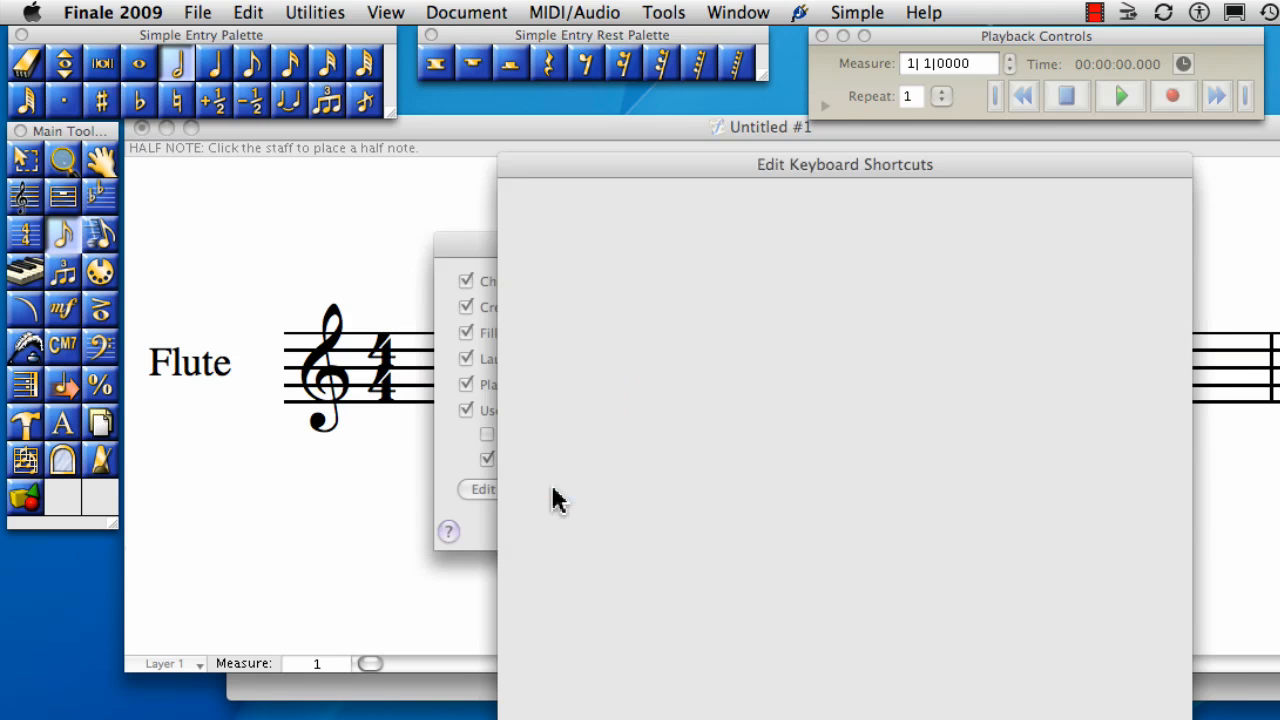
Choose the Laptop Shortcut Table as the keyboard shortcut set and accept the shortcut and Simple Entry options.
{"action": "left_click_drag", "start_coordinate": [622, 172], "coordinate": [369, 156]}
{"action": "left_click", "coordinate": [418, 620]}
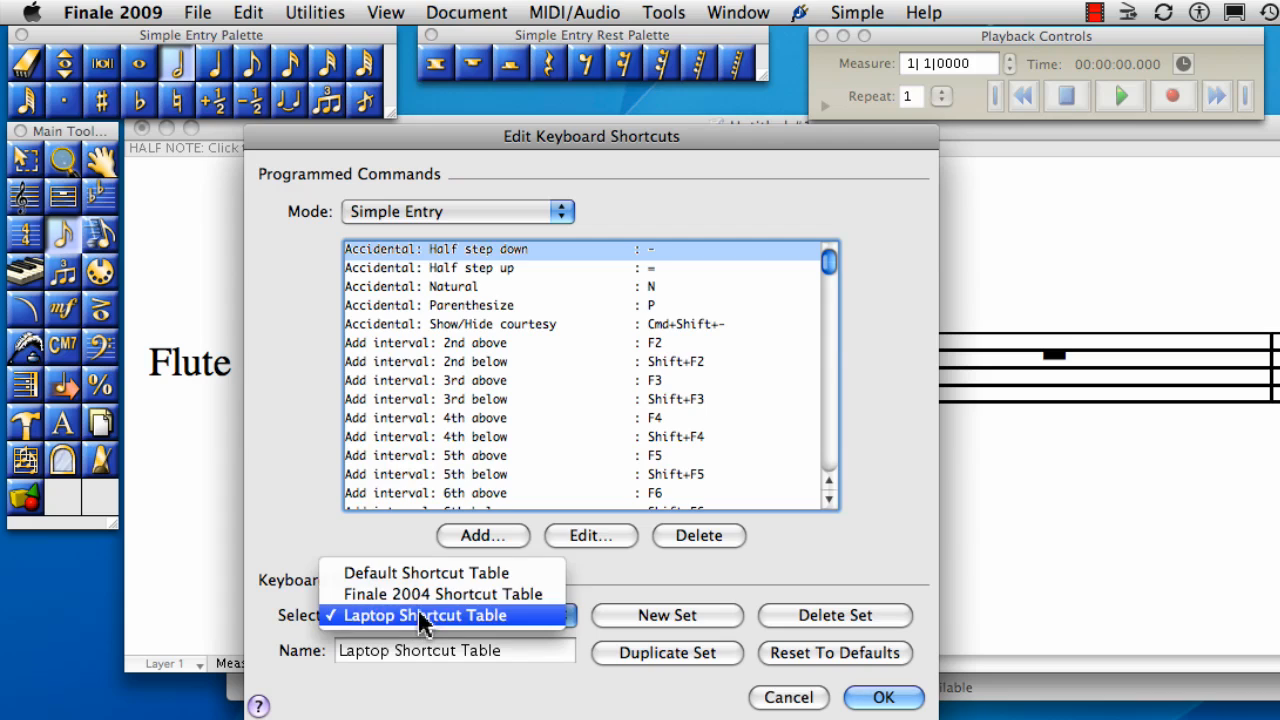
{"action": "left_click", "coordinate": [512, 628]}
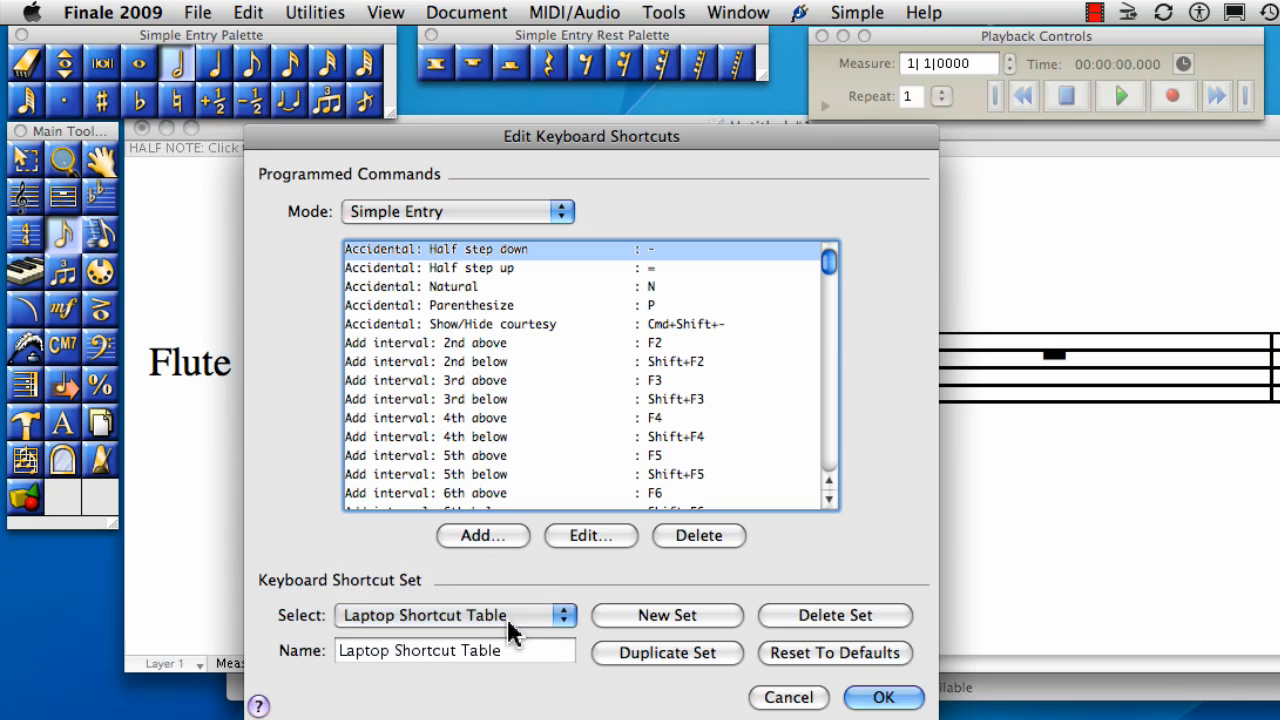
{"action": "left_click", "coordinate": [883, 697]}
{"action": "left_click", "coordinate": [735, 528]}
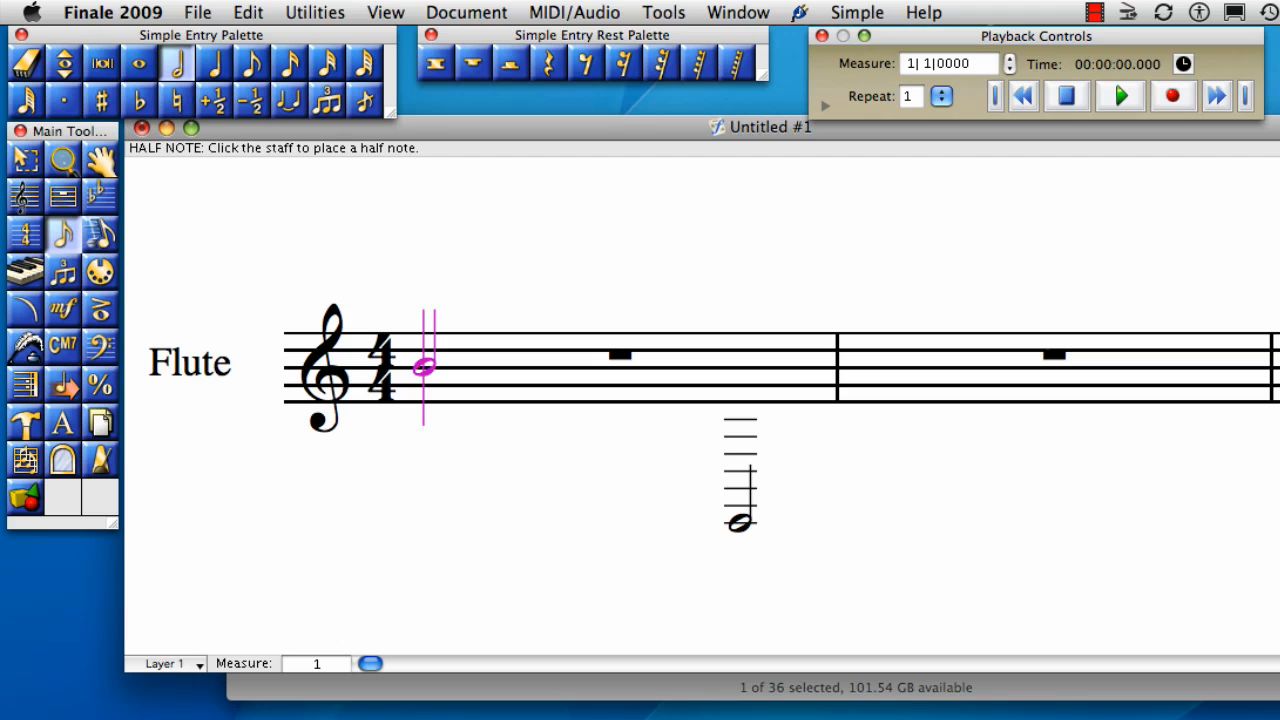
Cycle the note-entry duration back and forth through 16th, eighth, quarter and half notes, ending on the whole note.
{"action": "key", "text": "5"}
{"action": "key", "text": "6"}
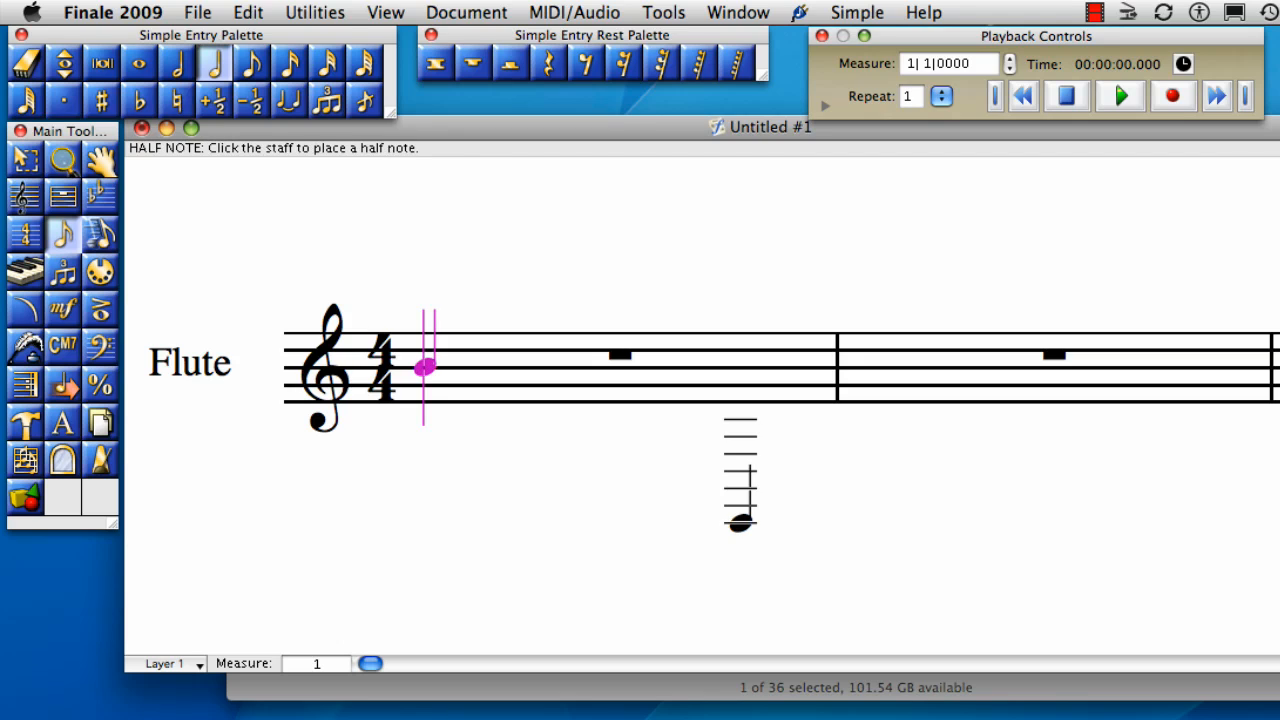
{"action": "key", "text": "5"}
{"action": "key", "text": "4"}
{"action": "key", "text": "3"}
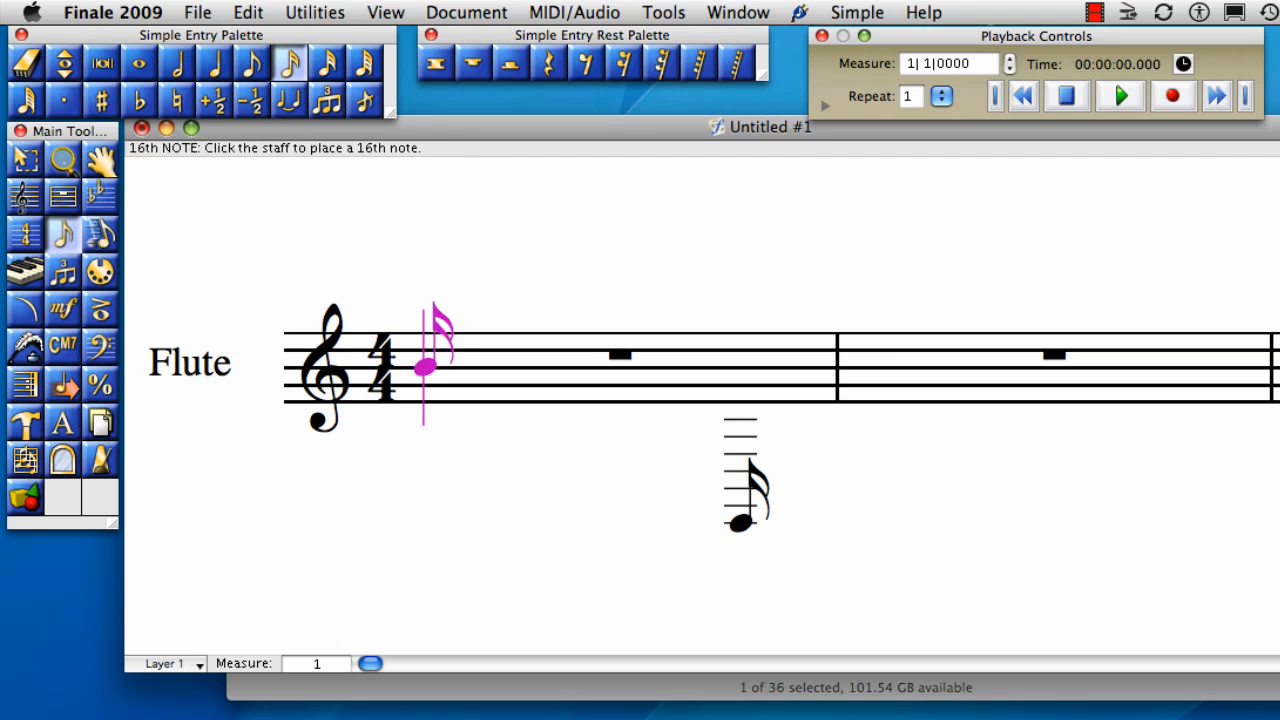
{"action": "key", "text": "4"}
{"action": "key", "text": "5"}
{"action": "key", "text": "4"}
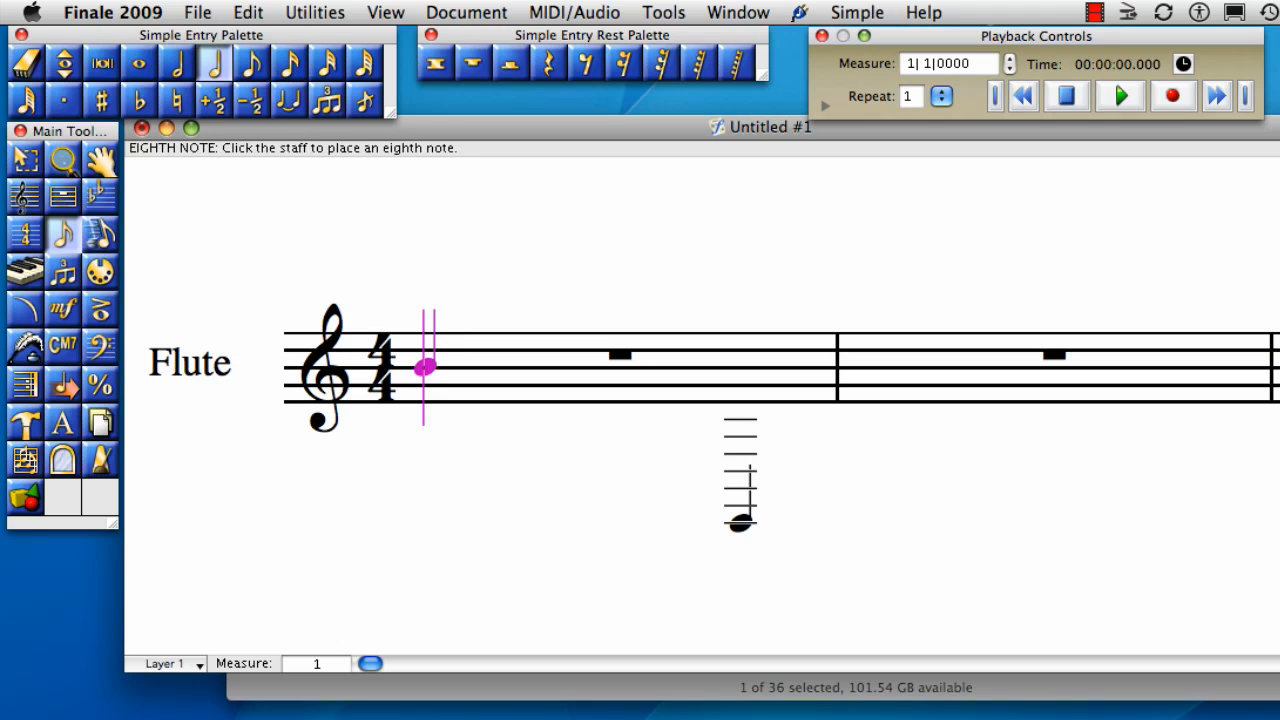
{"action": "key", "text": "3"}
{"action": "key", "text": "4"}
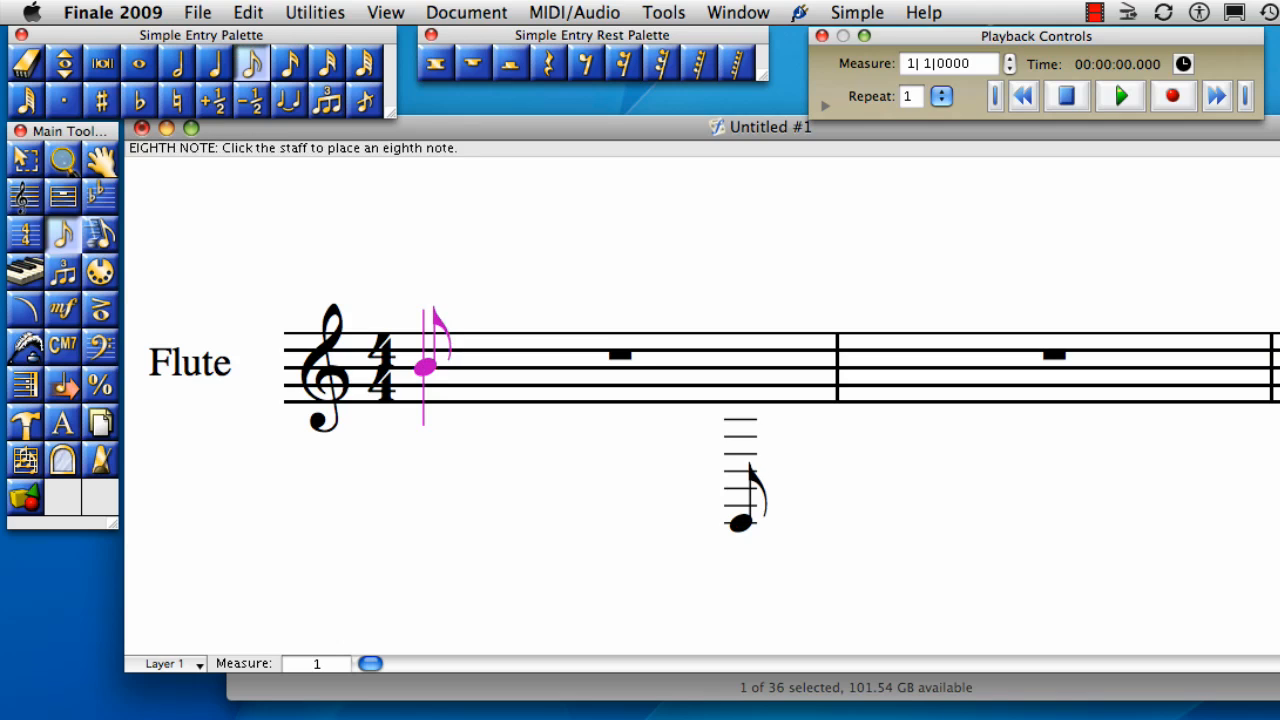
{"action": "key", "text": "5"}
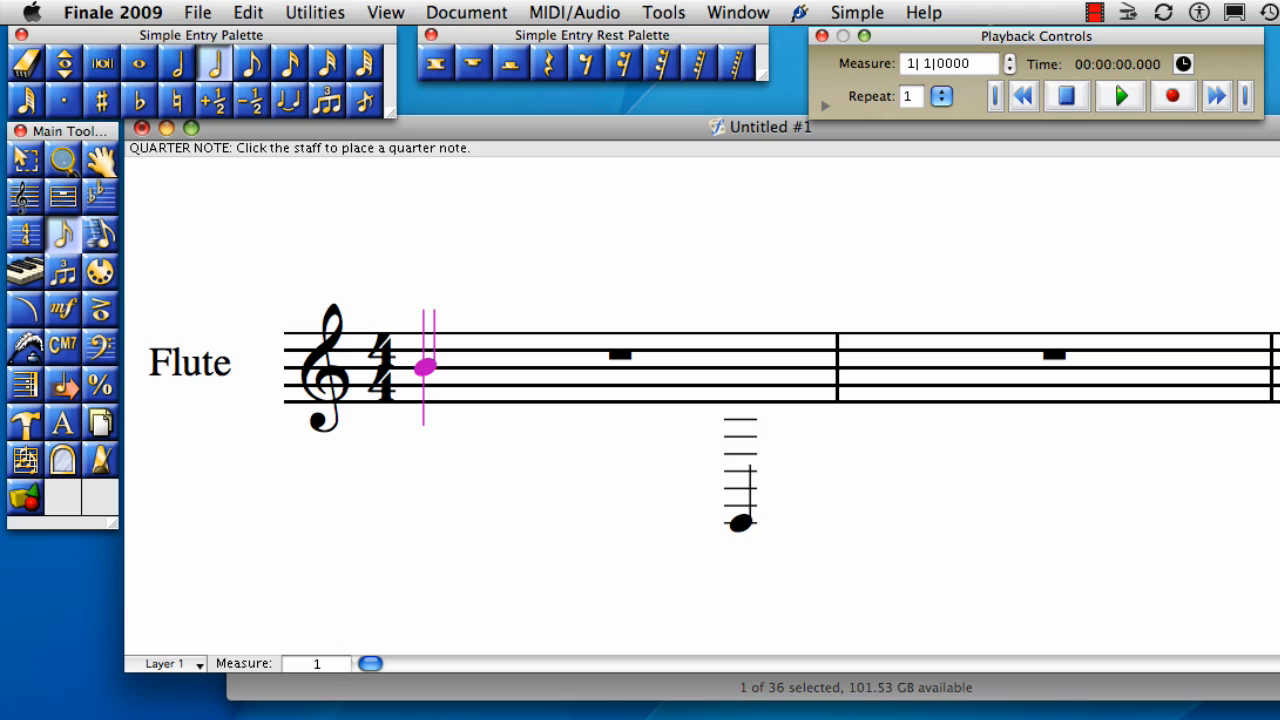
{"action": "key", "text": "6"}
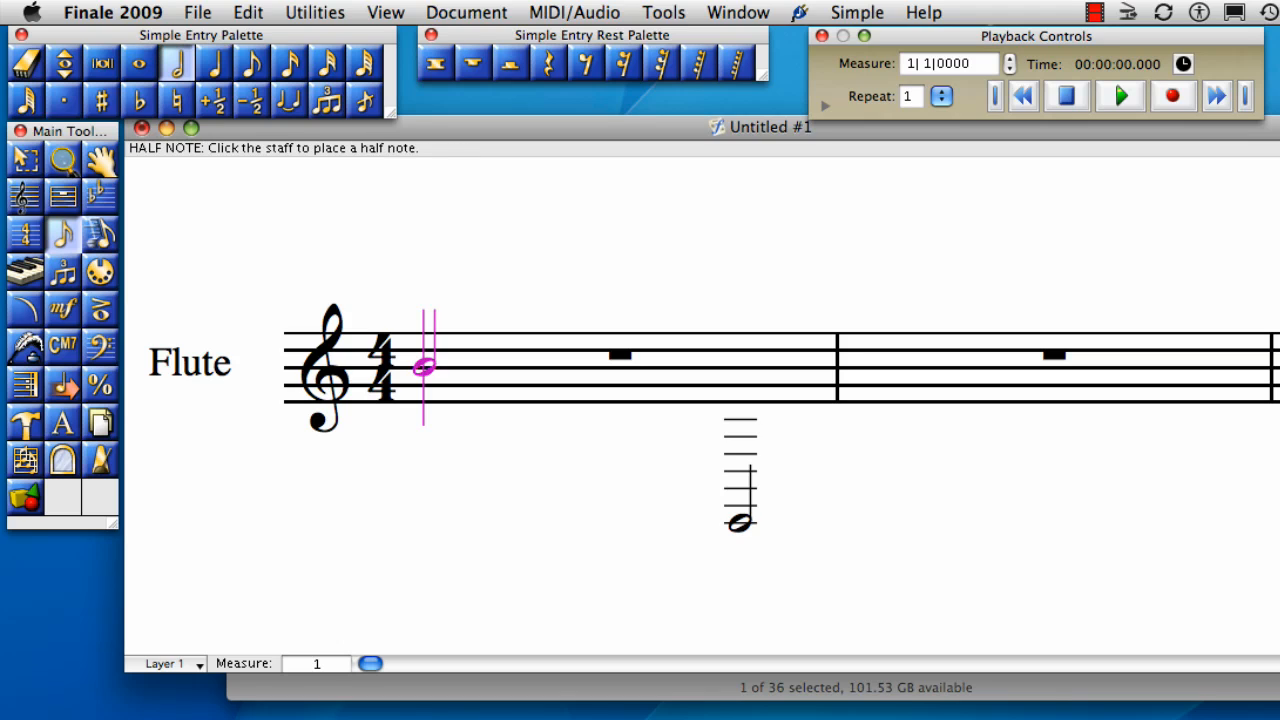
{"action": "key", "text": "7"}
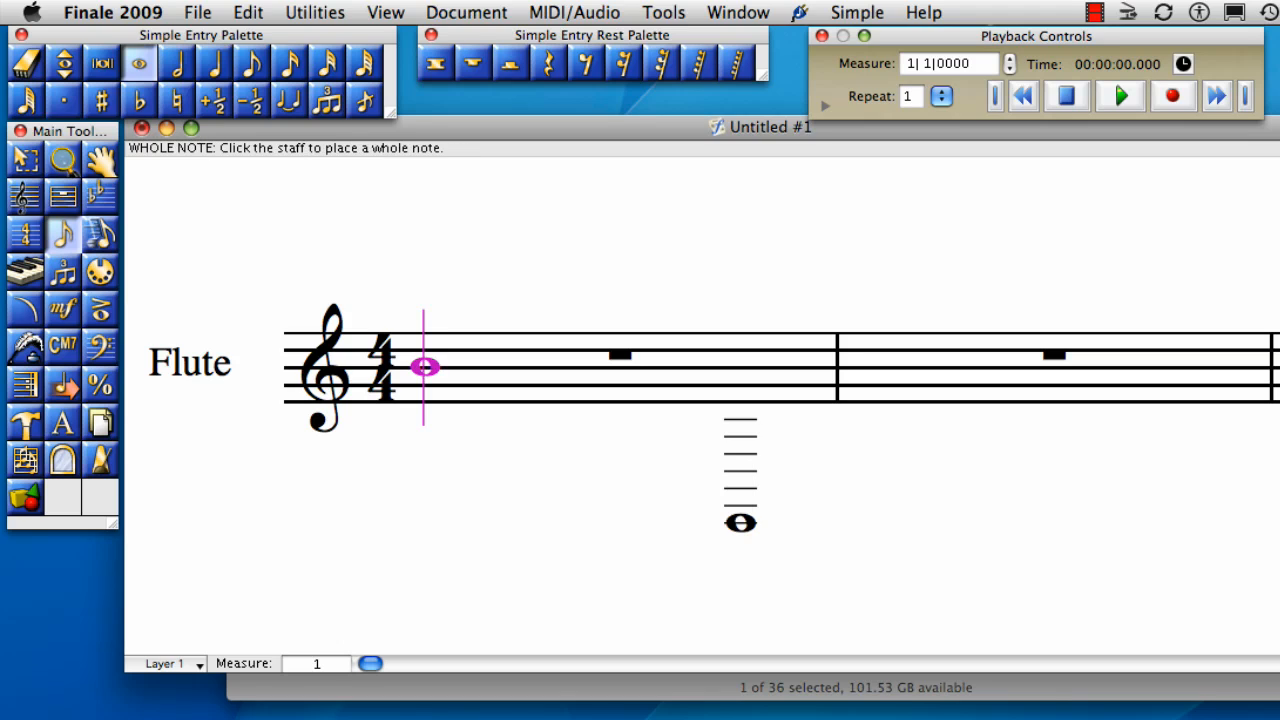
Enter half notes E and D in measure 1 and a whole note C in measure 2 of the Flute staff.
{"action": "key", "text": "6"}
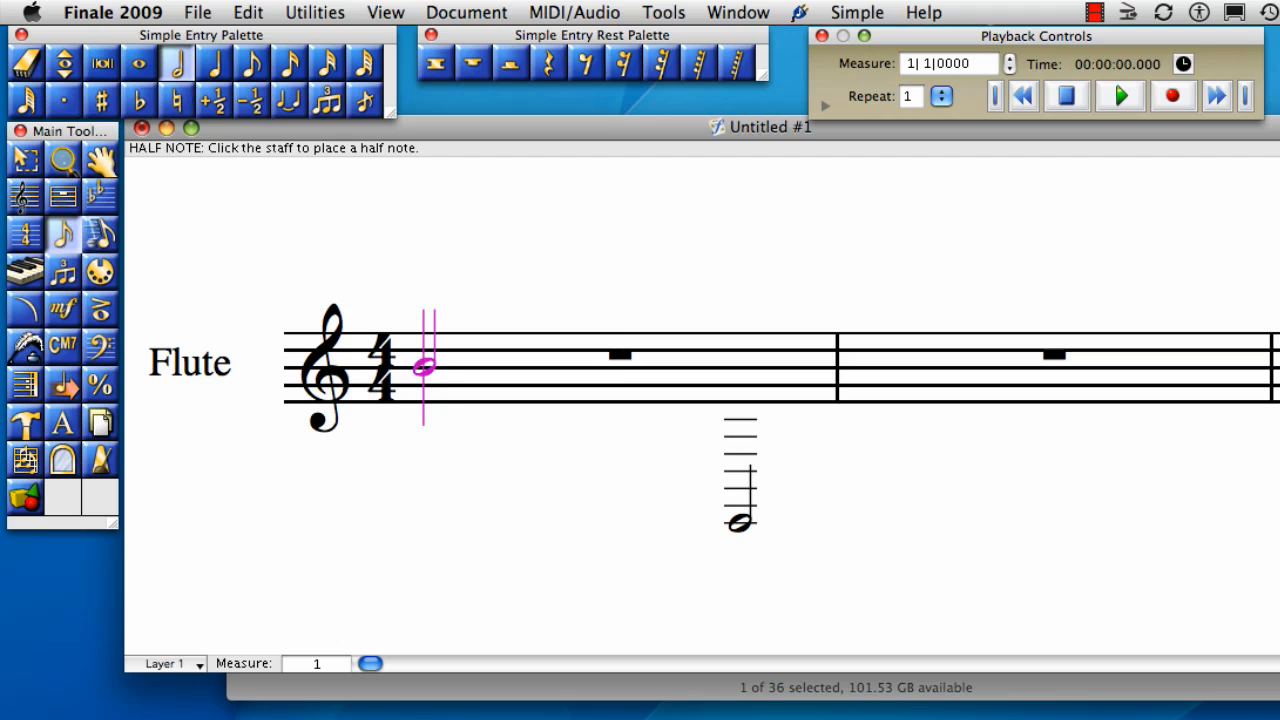
{"action": "key", "text": "e"}
{"action": "key", "text": "d"}
{"action": "key", "text": "7"}
{"action": "key", "text": "c"}
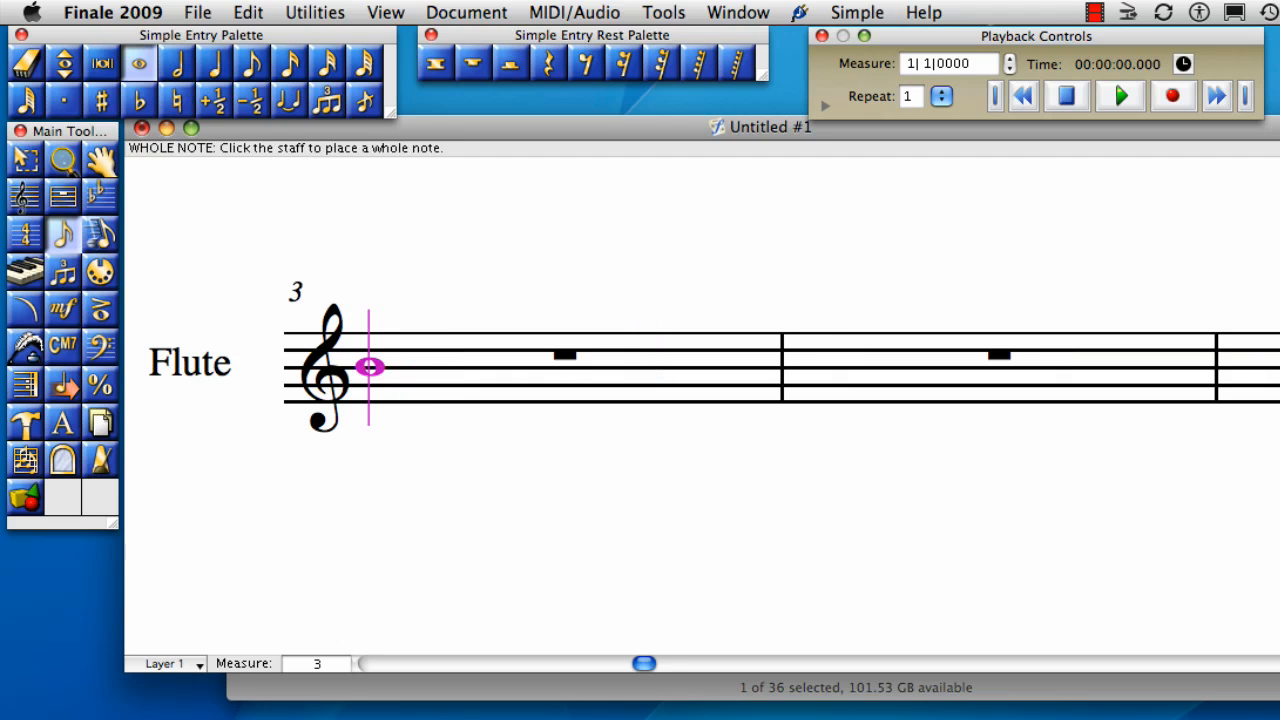
Enter half notes E and D in measure 3 and a whole note C in measure 4 of the Flute staff.
{"action": "key", "text": "6"}
{"action": "key", "text": "e"}
{"action": "key", "text": "d"}
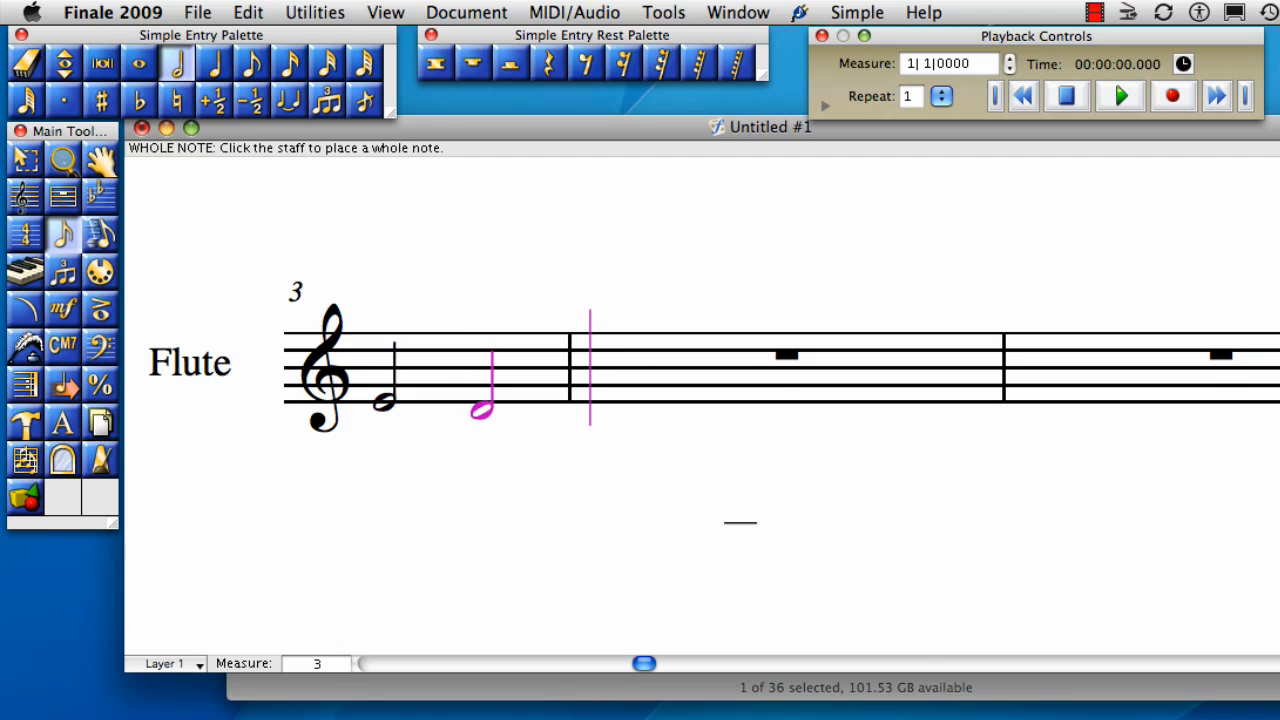
{"action": "key", "text": "7"}
{"action": "key", "text": "c"}
Fill measure 5 with four quarter notes C and measure 6 with four quarter notes D.
{"action": "key", "text": "5"}
{"action": "key", "text": "c"}
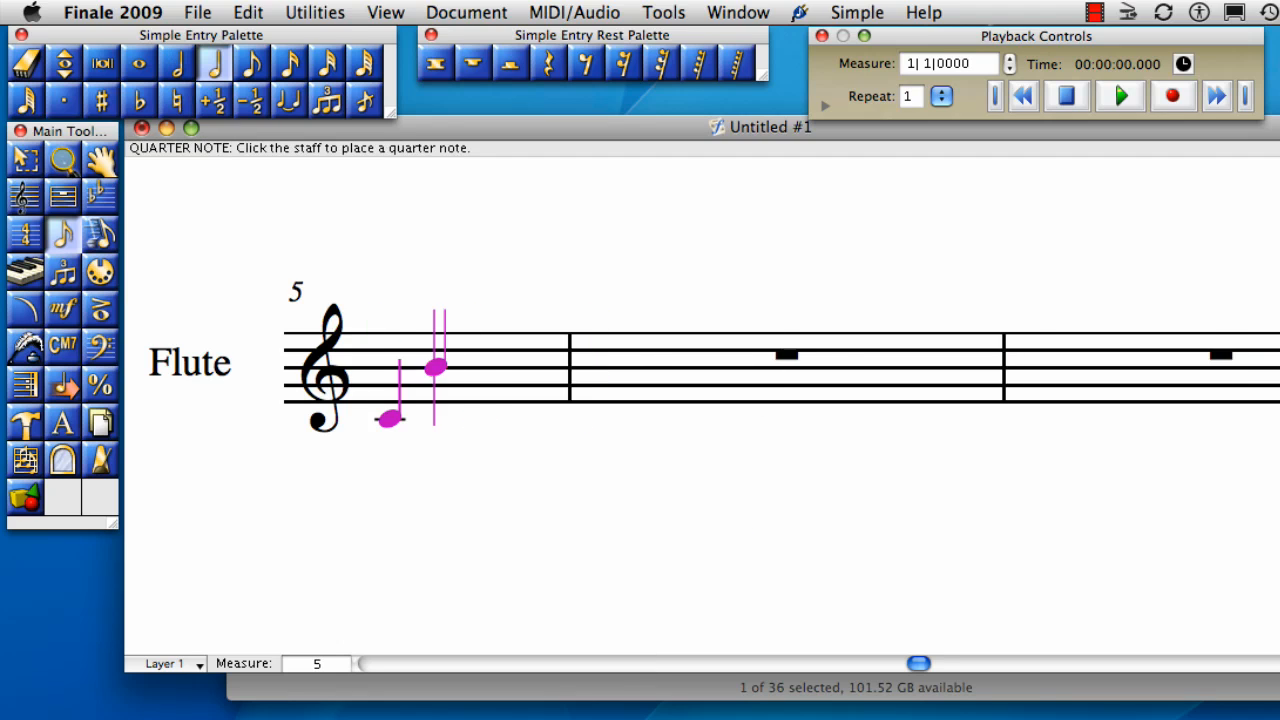
{"action": "key", "text": "c"}
{"action": "key", "text": "c"}
{"action": "key", "text": "c"}
{"action": "key", "text": "d"}
{"action": "key", "text": "d"}
{"action": "key", "text": "d"}
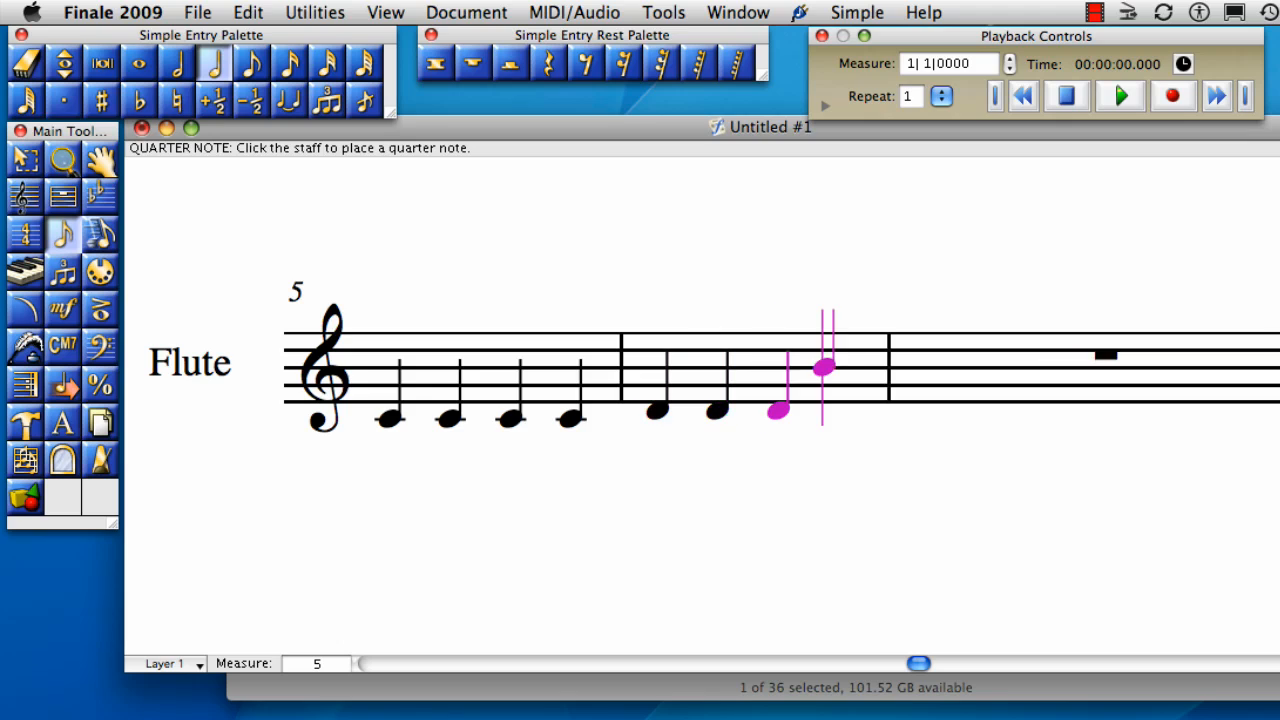
{"action": "key", "text": "d"}
Enter two half notes E in measure 7 and a whole note E in measure 8.
{"action": "key", "text": "6"}
{"action": "key", "text": "e"}
{"action": "key", "text": "e"}
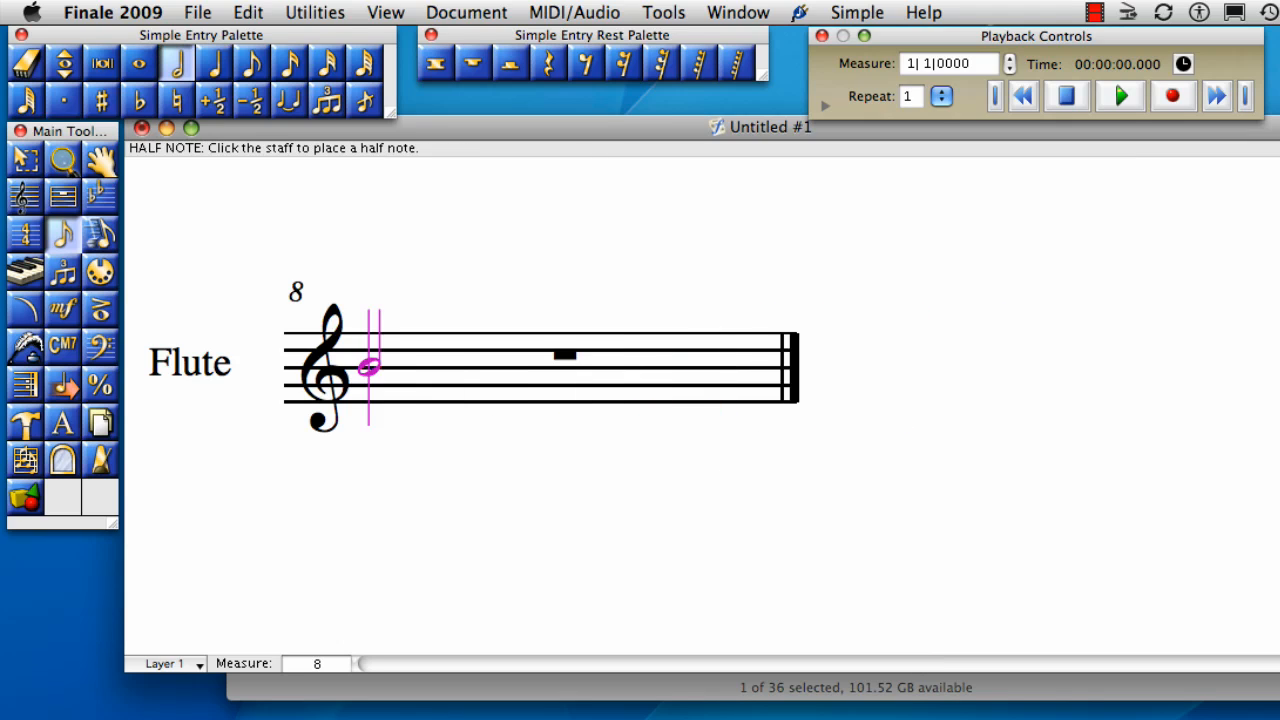
{"action": "key", "text": "7"}
{"action": "key", "text": "e"}
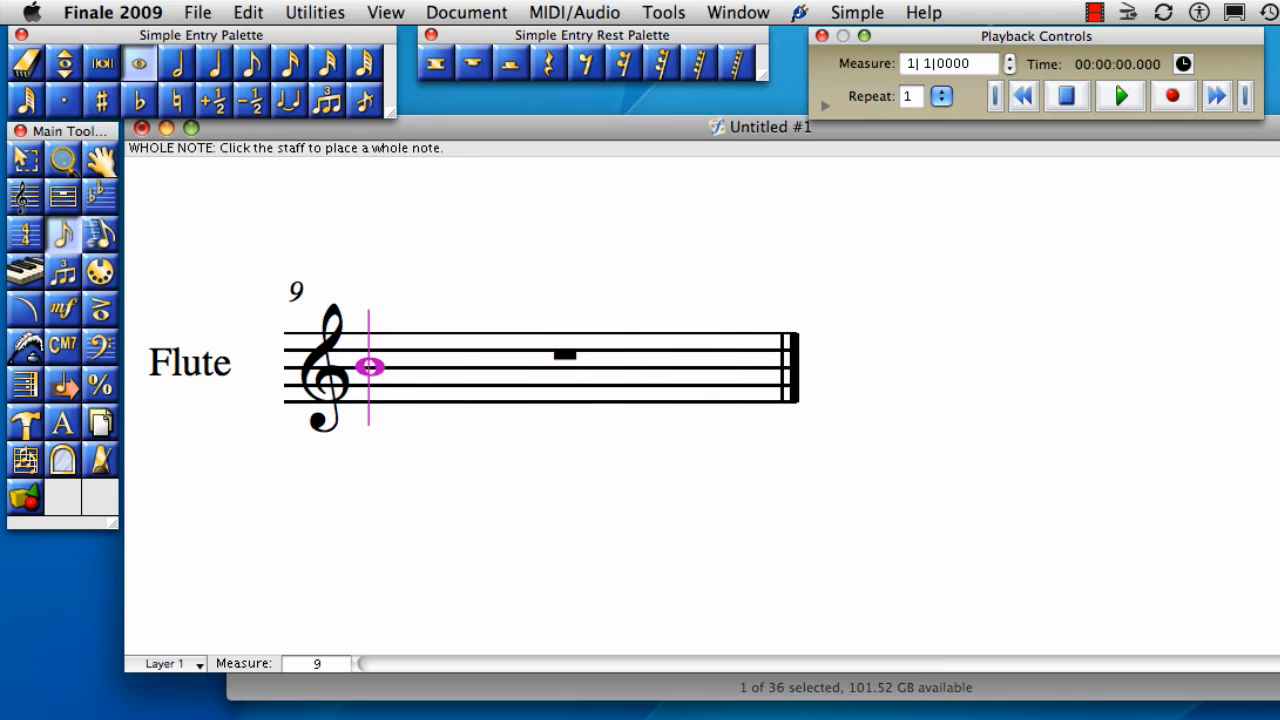
Play back the Flute melody from measure 1, stop the playback and switch to the Selection tool.
{"action": "scroll", "coordinate": [740, 523], "scroll_direction": "left", "scroll_amount": 8}
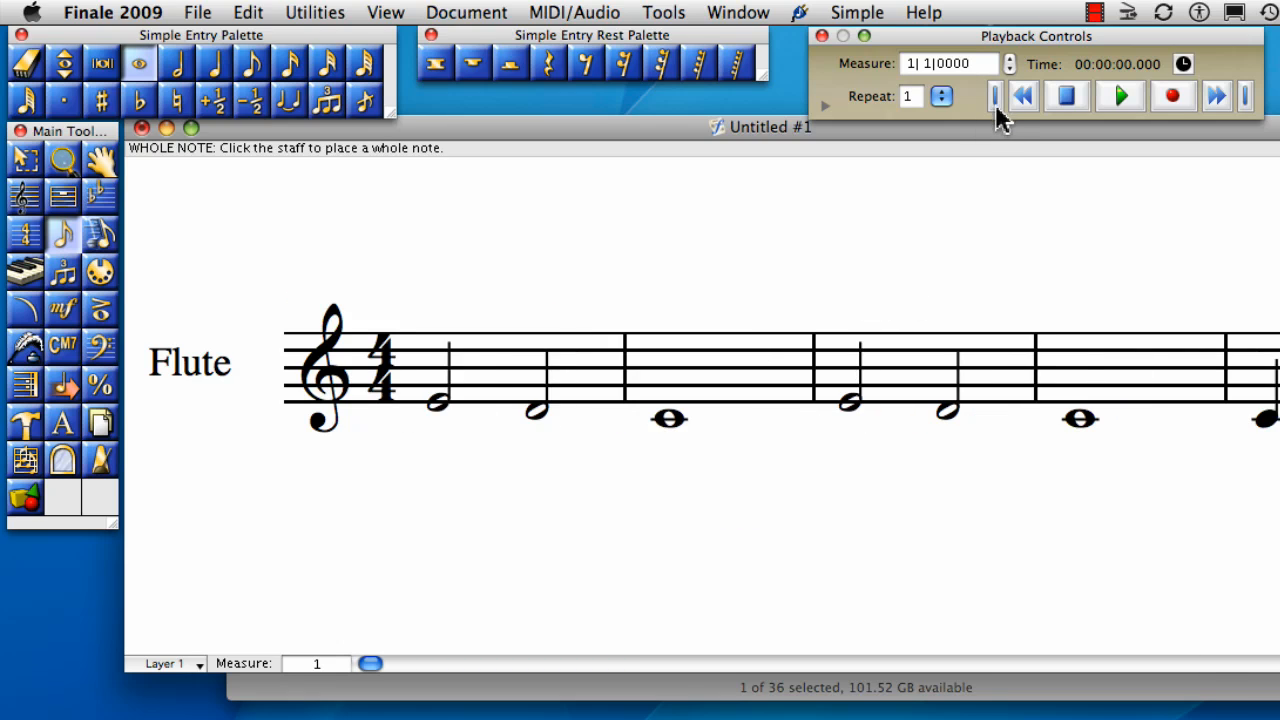
{"action": "left_click", "coordinate": [1121, 98]}
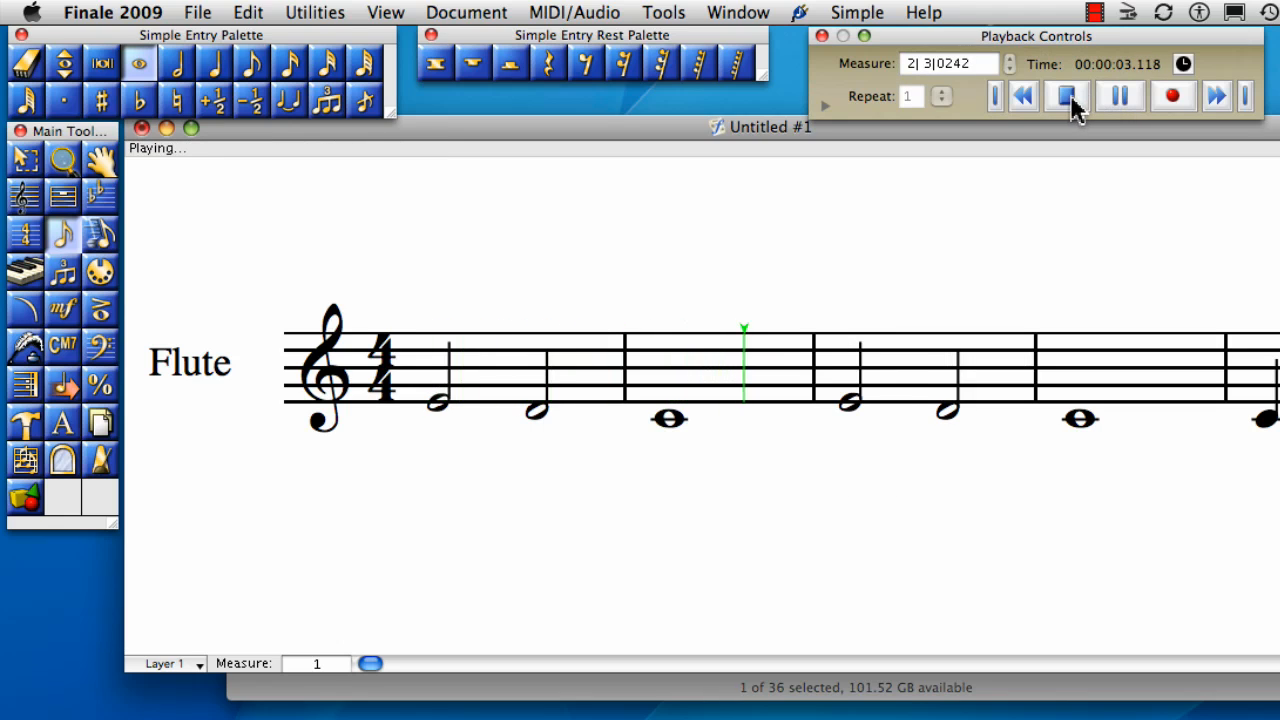
{"action": "left_click", "coordinate": [1070, 100]}
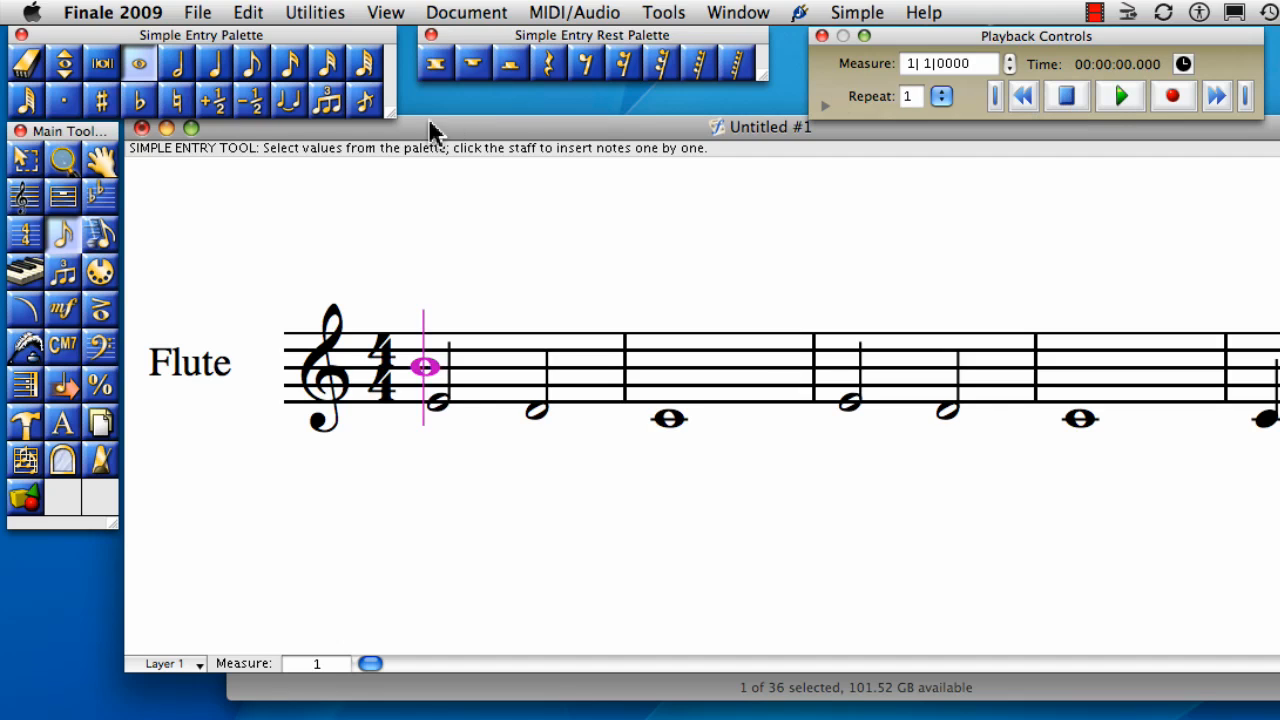
{"action": "left_click", "coordinate": [31, 160]}
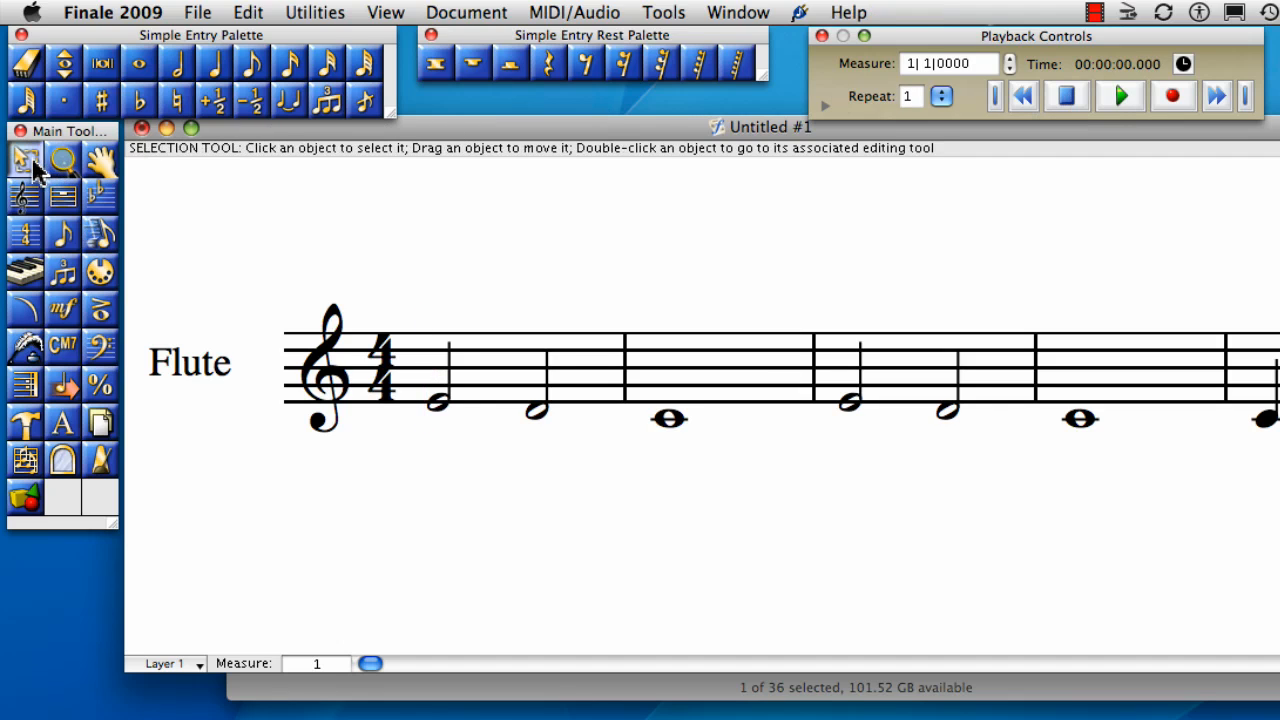